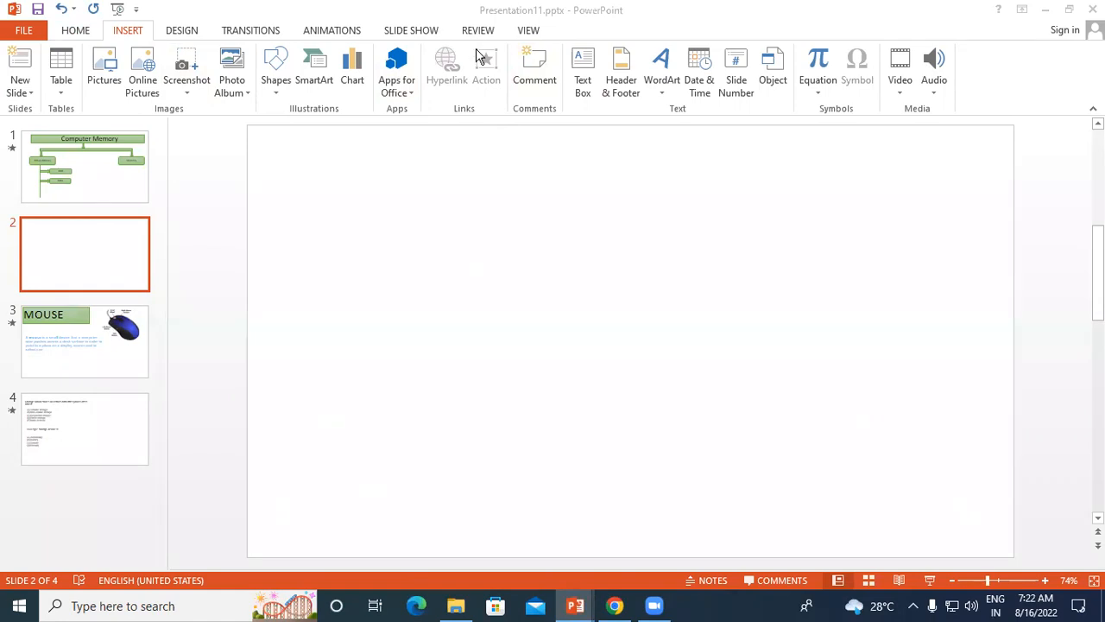
Draw a Forward or Next action button about 2.93" wide and 1.1" high in the upper-right corner of blank slide 2.
{"action": "left_click", "coordinate": [438, 216]}
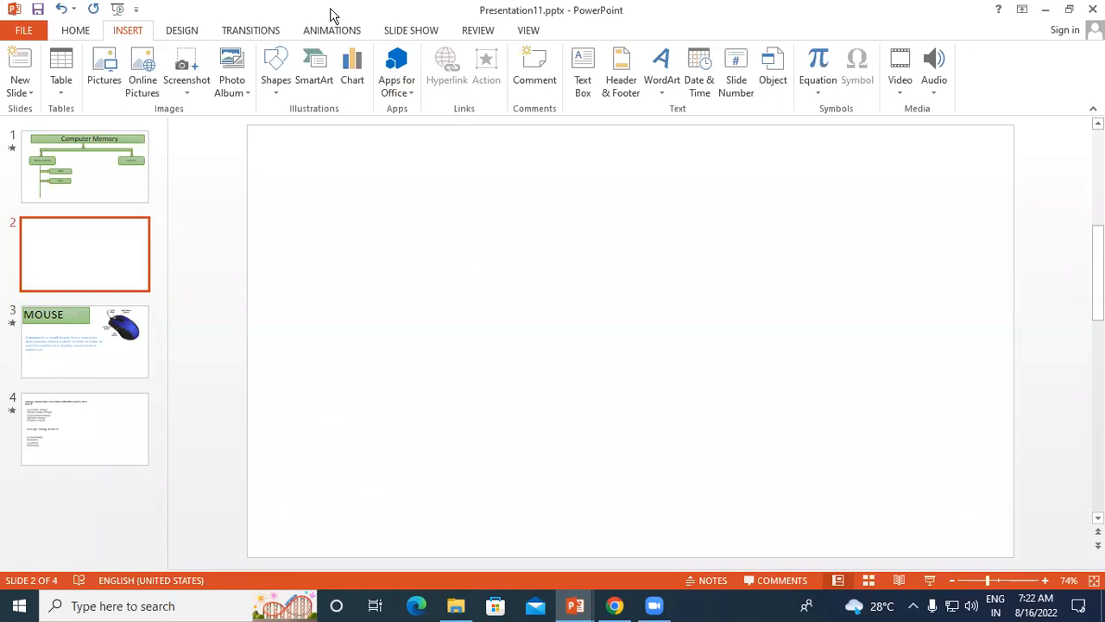
{"action": "left_click", "coordinate": [282, 93]}
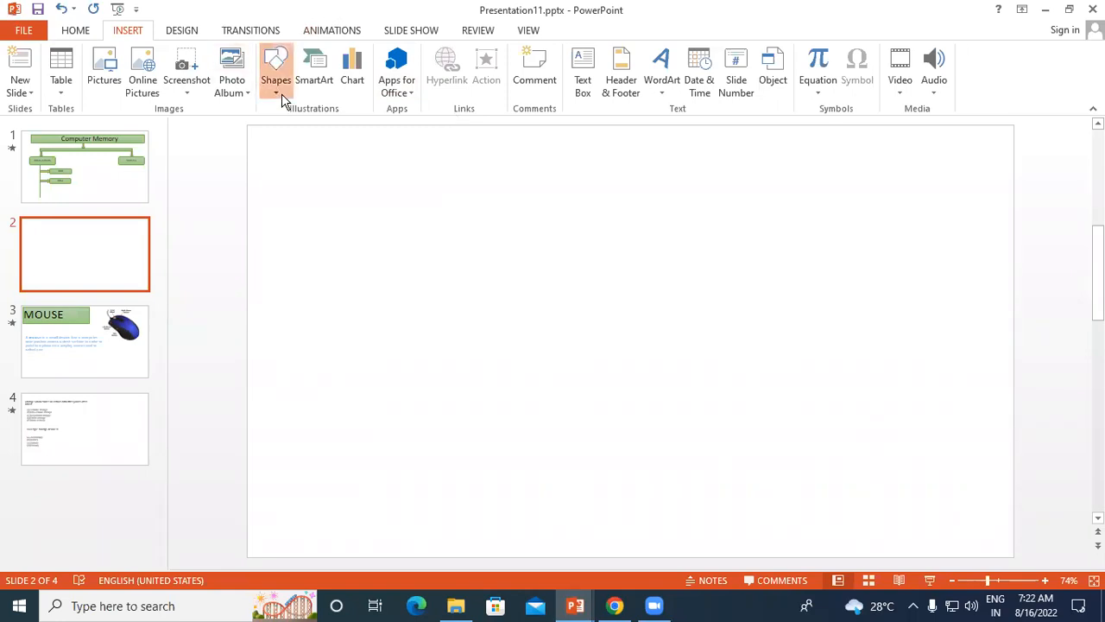
{"action": "left_click_drag", "start_coordinate": [462, 142], "coordinate": [464, 219]}
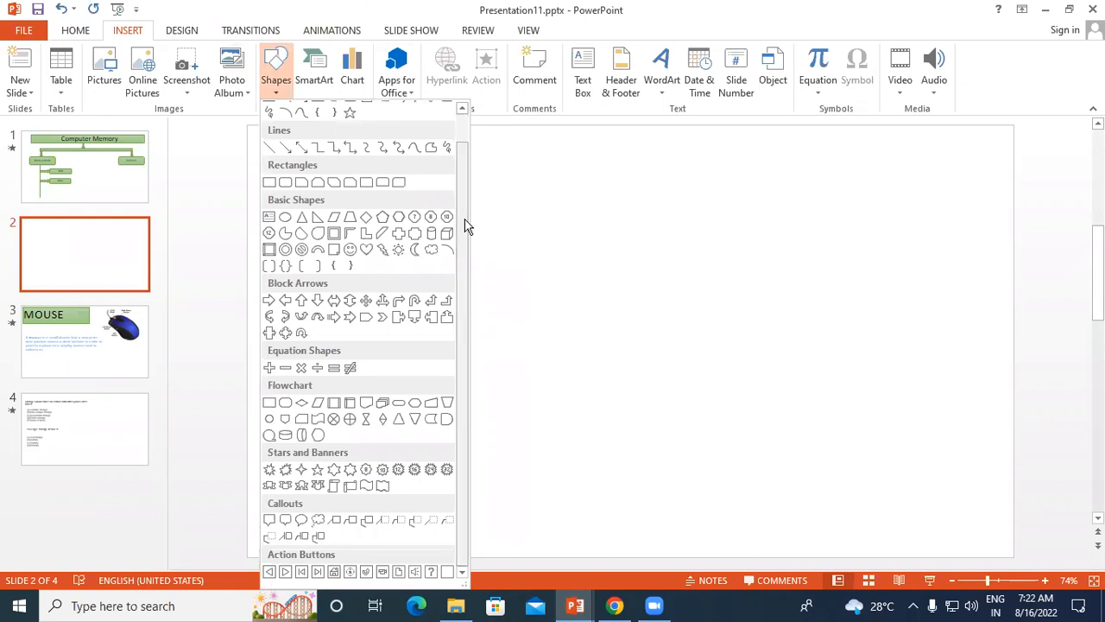
{"action": "left_click", "coordinate": [284, 572]}
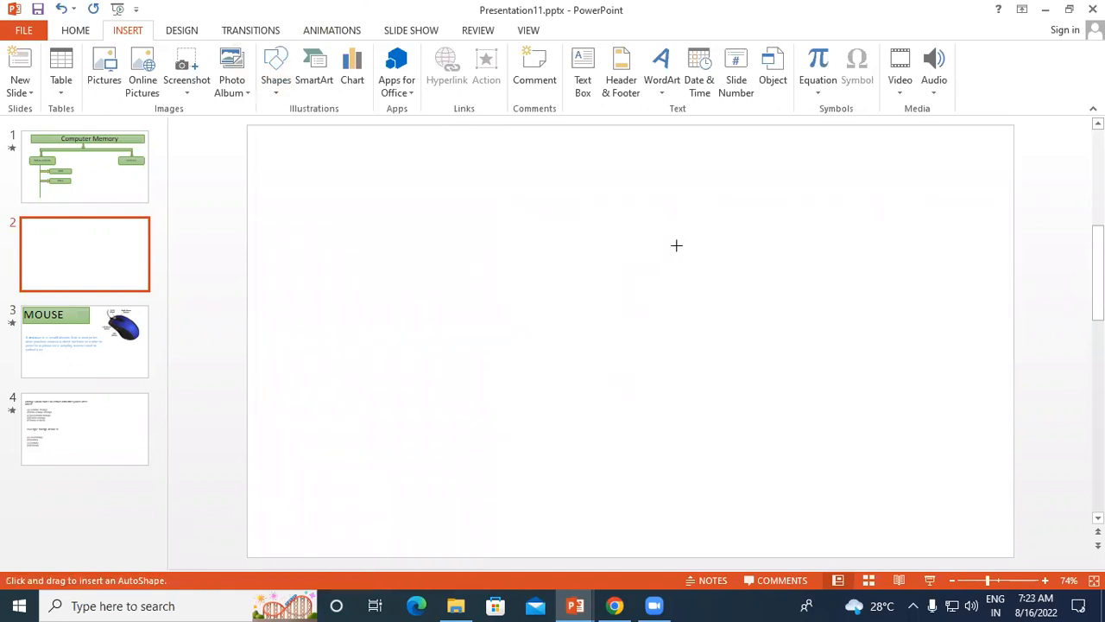
{"action": "left_click_drag", "start_coordinate": [786, 147], "coordinate": [956, 214]}
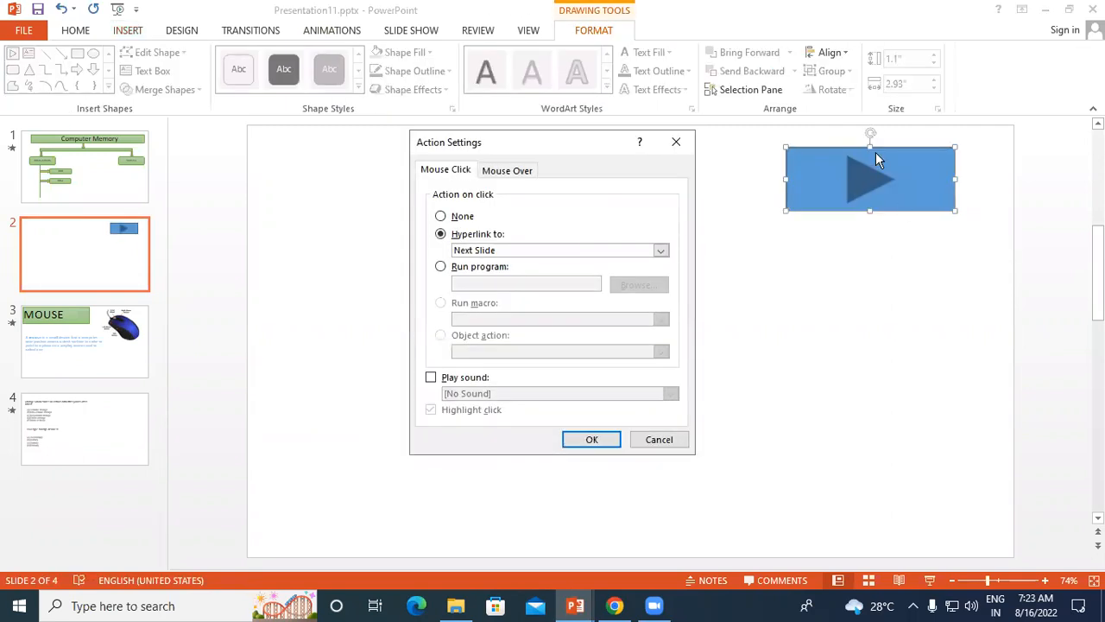
Accept the action button's settings with its mouse-click action hyperlinked to Next Slide.
{"action": "left_click_drag", "start_coordinate": [457, 147], "coordinate": [261, 101]}
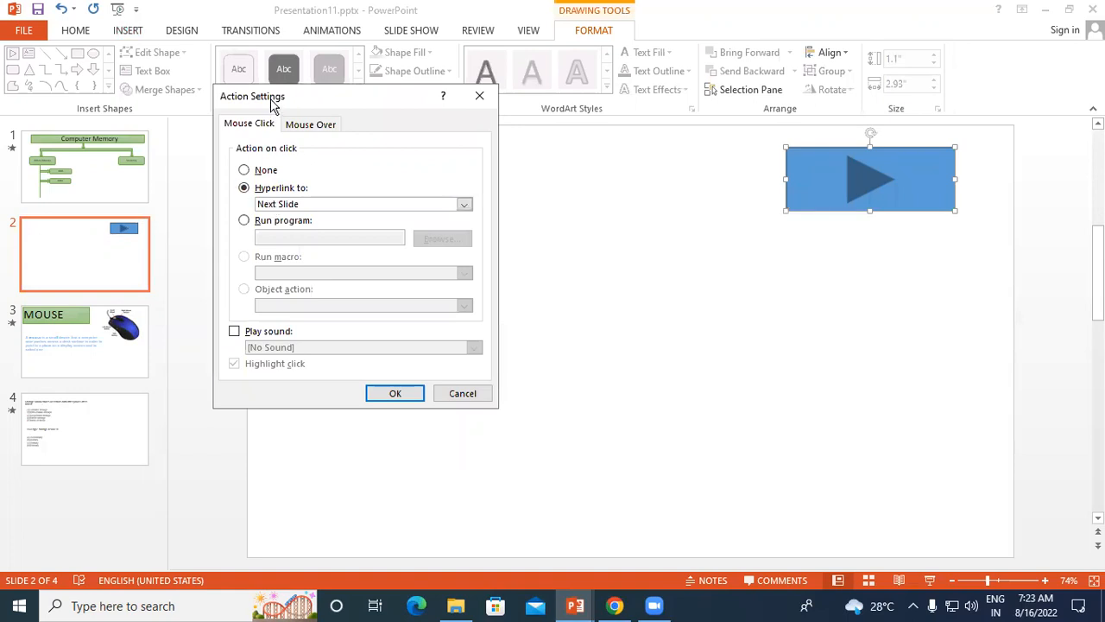
{"action": "left_click", "coordinate": [305, 95]}
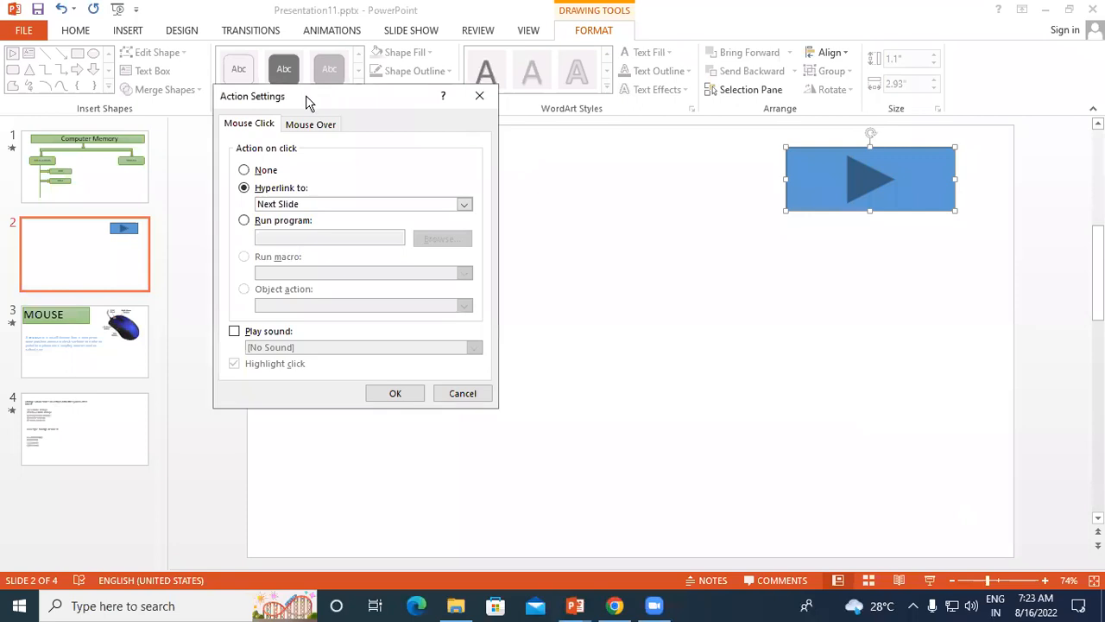
{"action": "left_click_drag", "start_coordinate": [306, 97], "coordinate": [440, 76]}
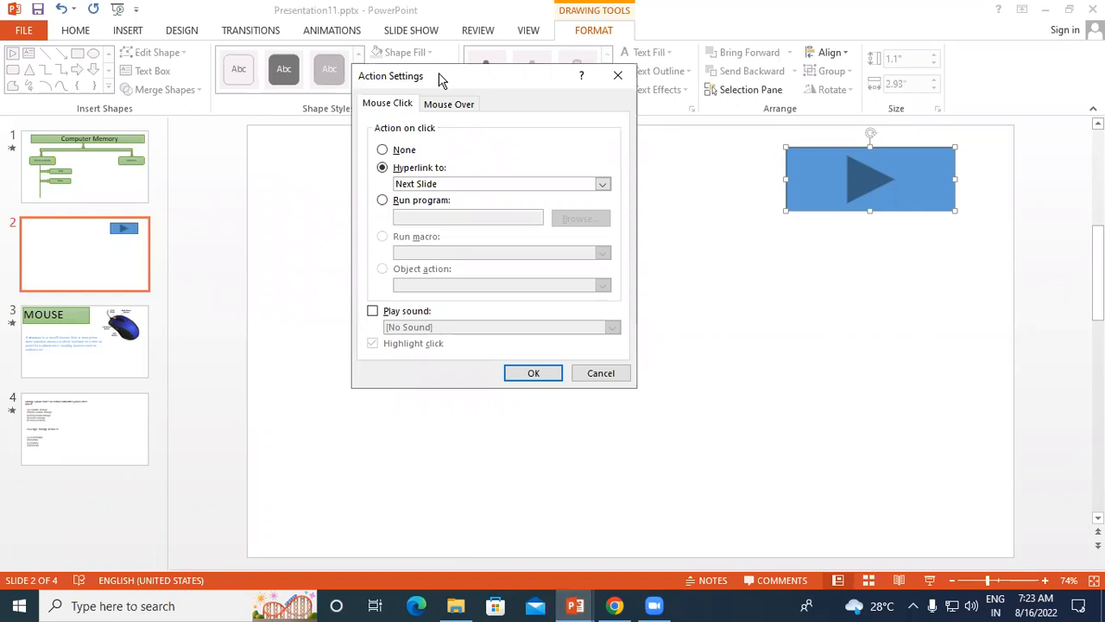
{"action": "left_click", "coordinate": [426, 186]}
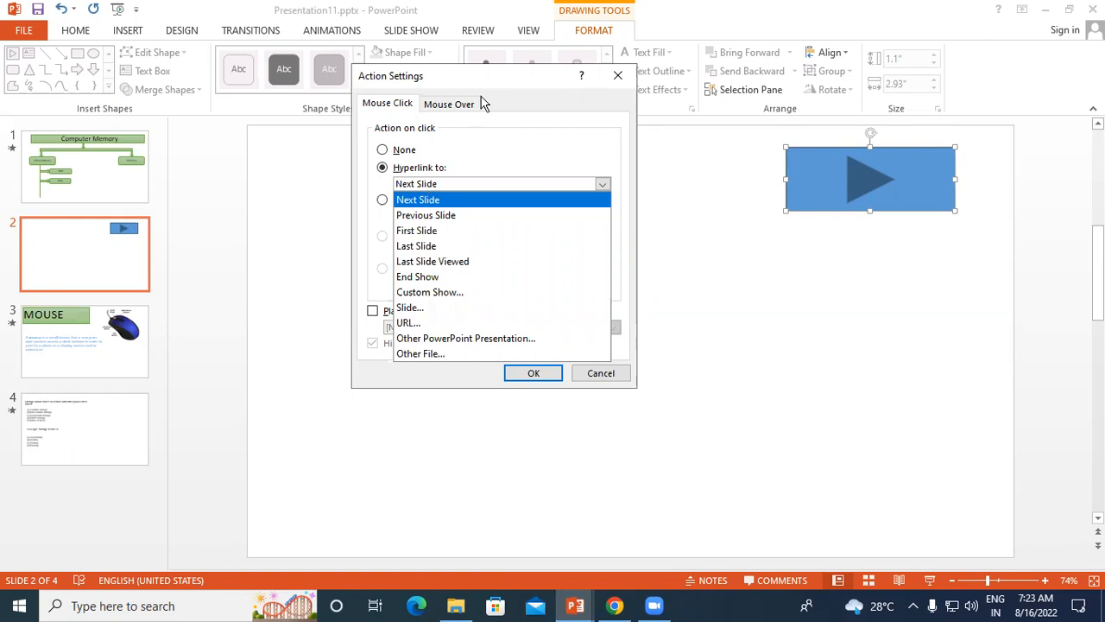
{"action": "left_click", "coordinate": [455, 85]}
{"action": "left_click_drag", "start_coordinate": [455, 84], "coordinate": [287, 54]}
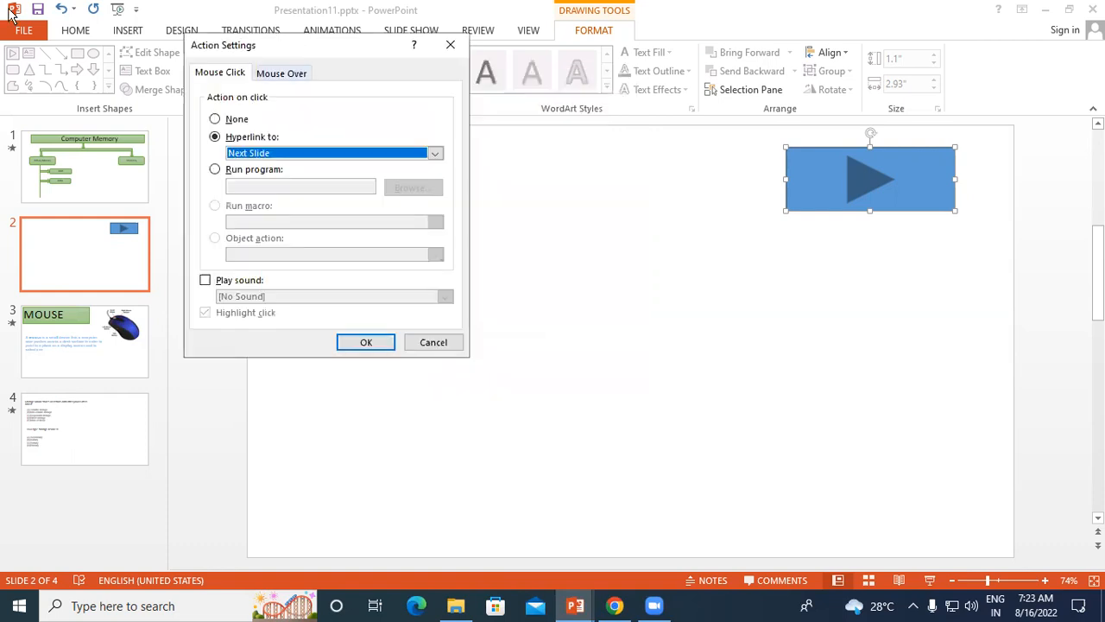
{"action": "left_click", "coordinate": [367, 344]}
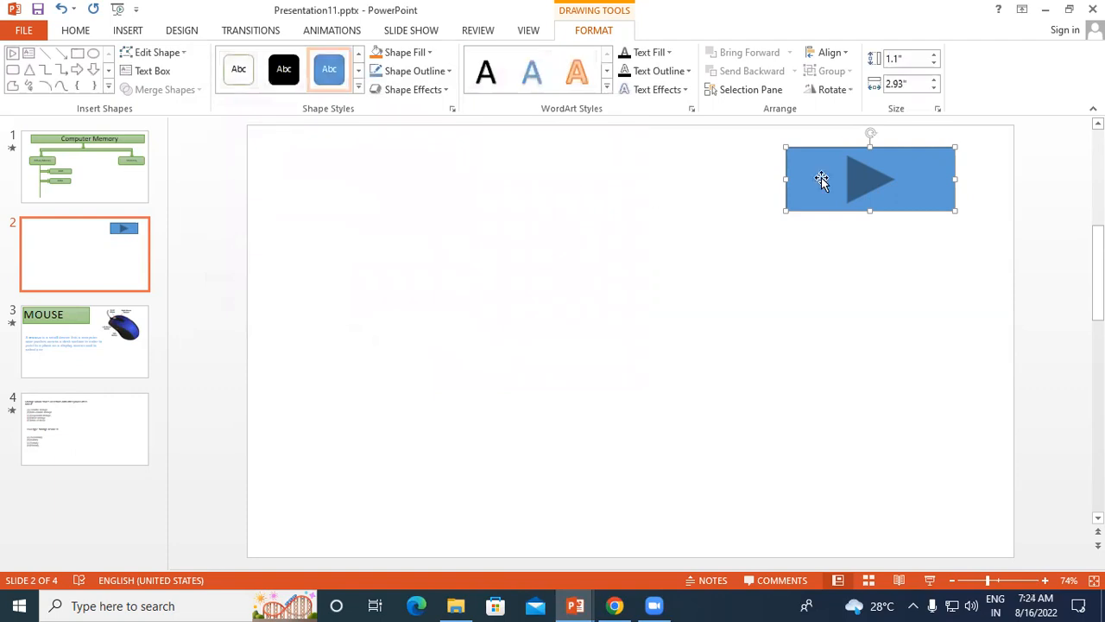
{"action": "left_click", "coordinate": [825, 282]}
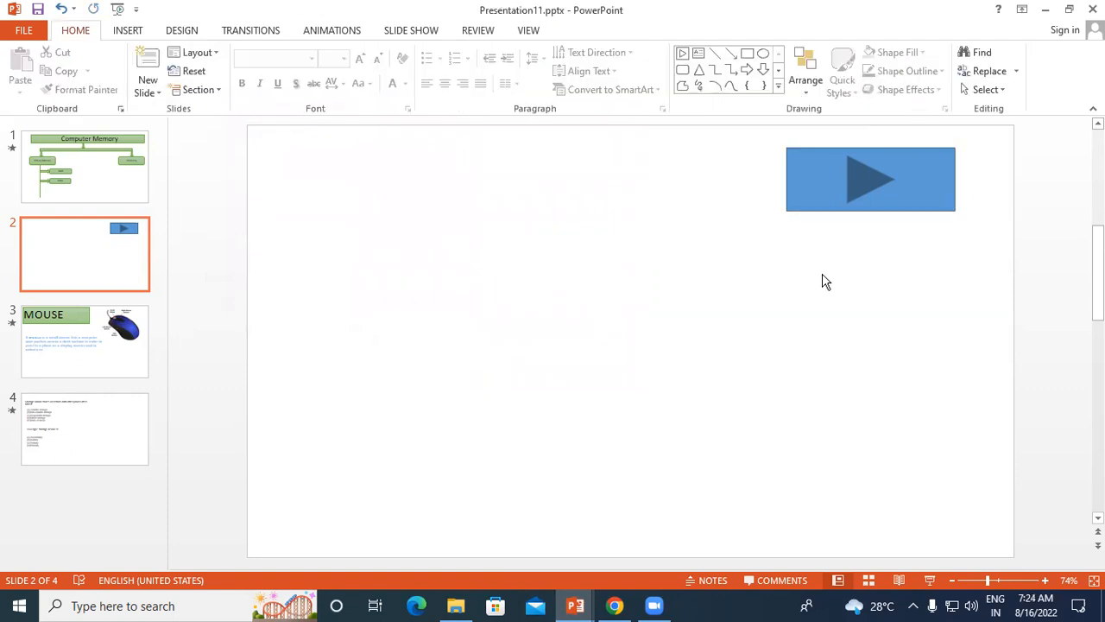
Move the Computer Memory slide below the slide with the action button, making the button slide the first one.
{"action": "left_click", "coordinate": [85, 177]}
{"action": "left_click", "coordinate": [84, 238]}
{"action": "left_click", "coordinate": [78, 177]}
{"action": "left_click_drag", "start_coordinate": [84, 151], "coordinate": [81, 286]}
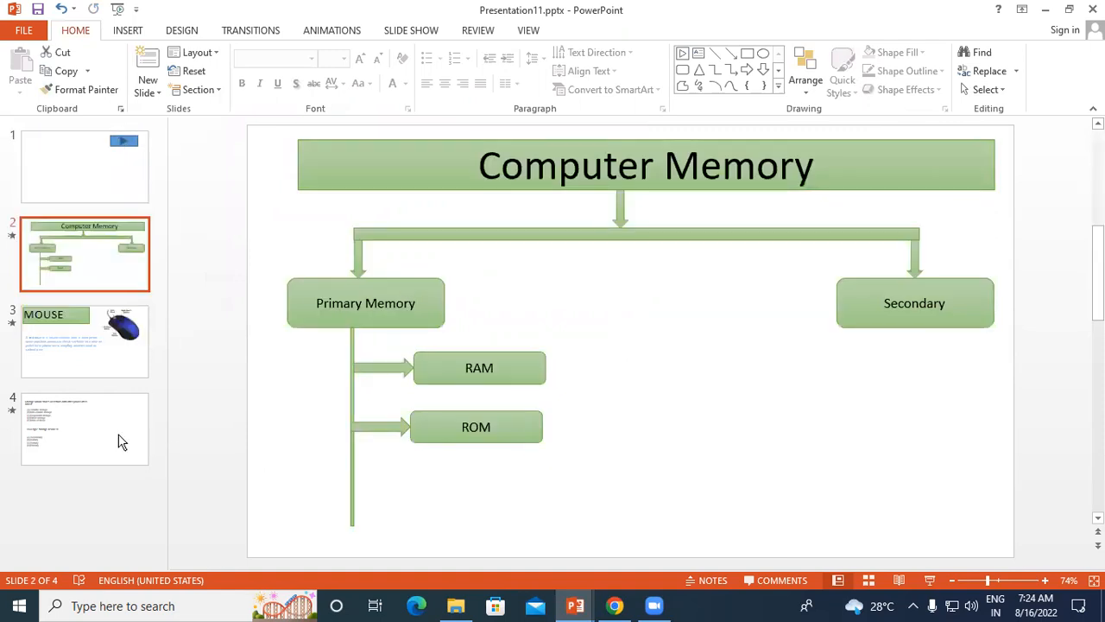
{"action": "left_click", "coordinate": [97, 189]}
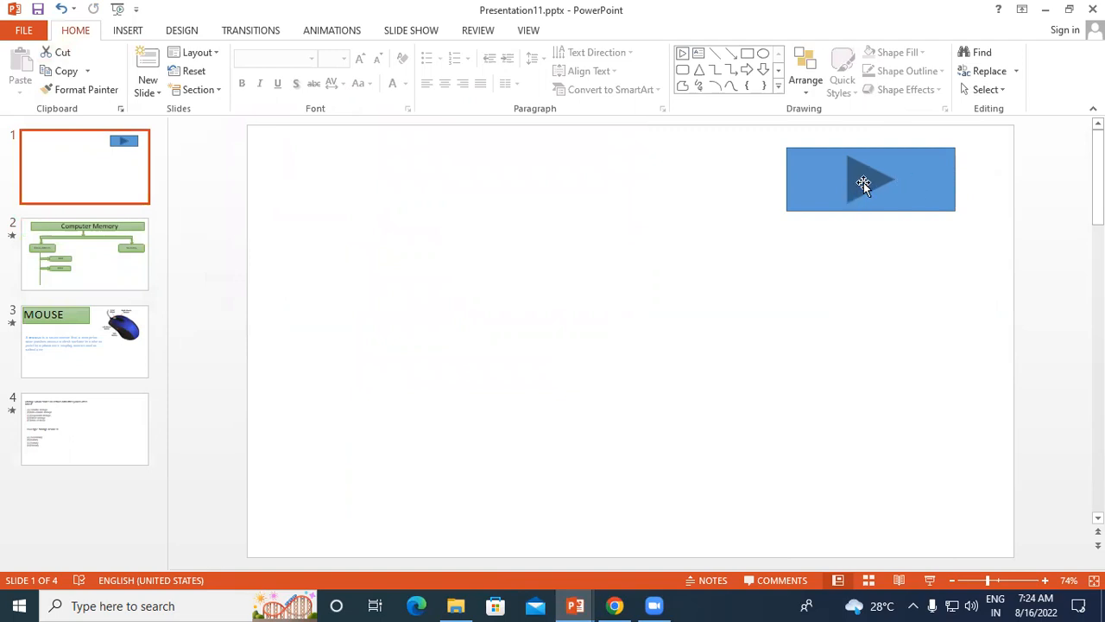
Run the slide show from the first slide to test the action button, and return to that slide in editing view.
{"action": "key", "text": "Down"}
{"action": "key", "text": "Down"}
{"action": "key", "text": "Down"}
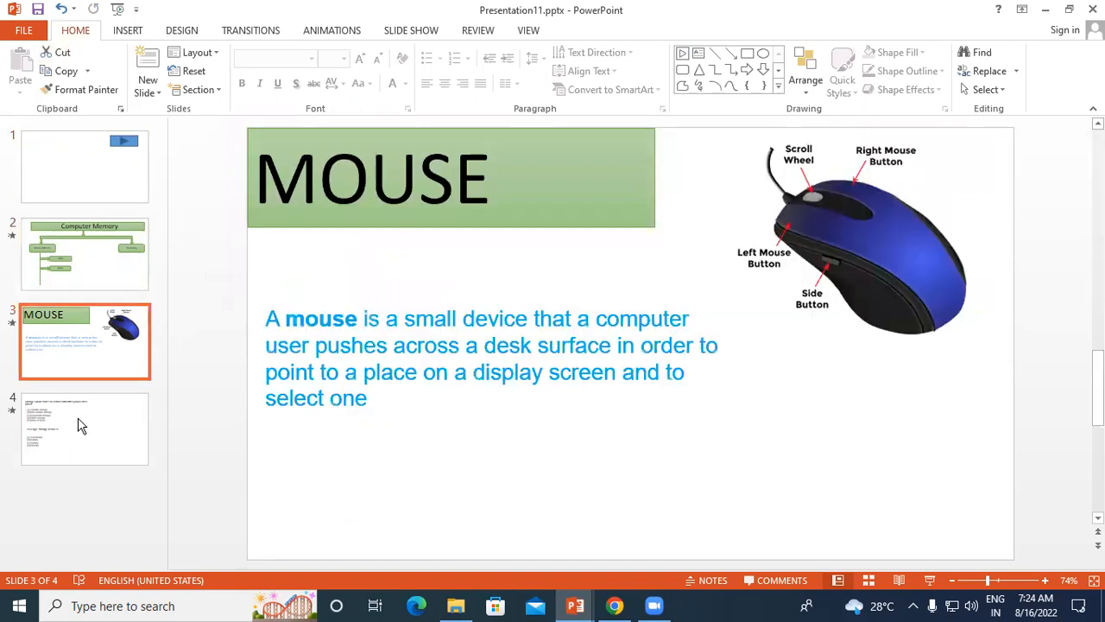
{"action": "left_click", "coordinate": [75, 153]}
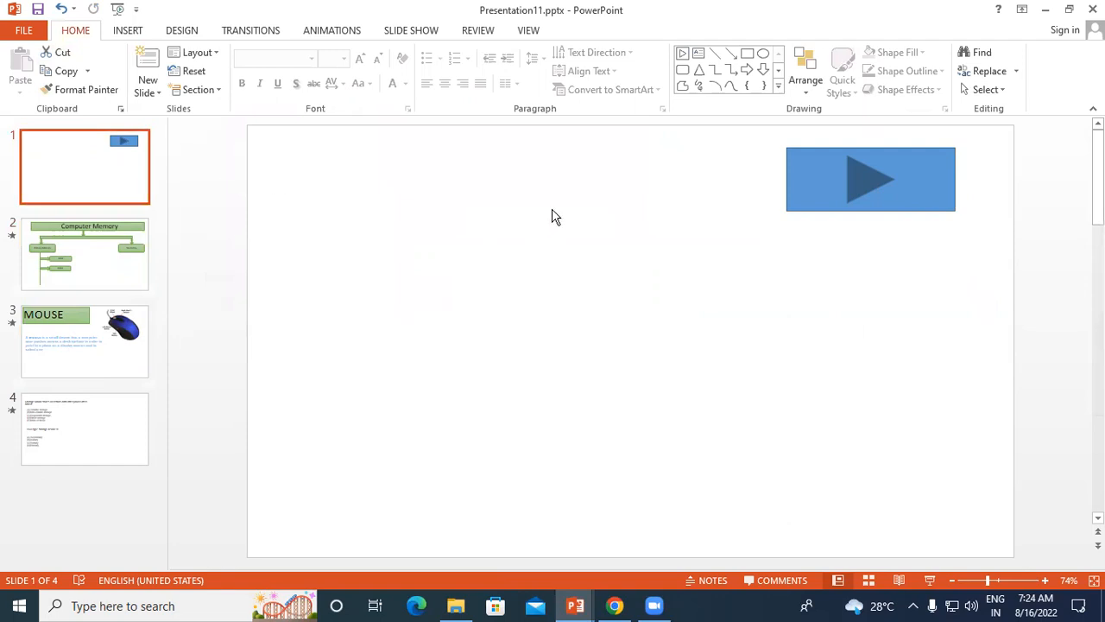
{"action": "key", "text": "F5"}
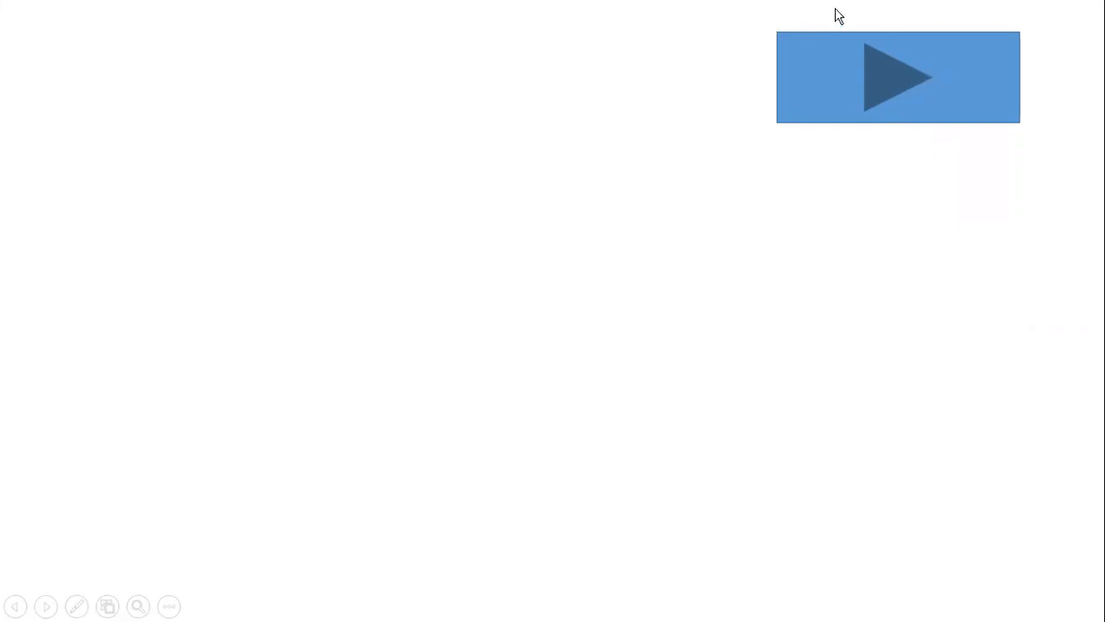
{"action": "left_click", "coordinate": [879, 92]}
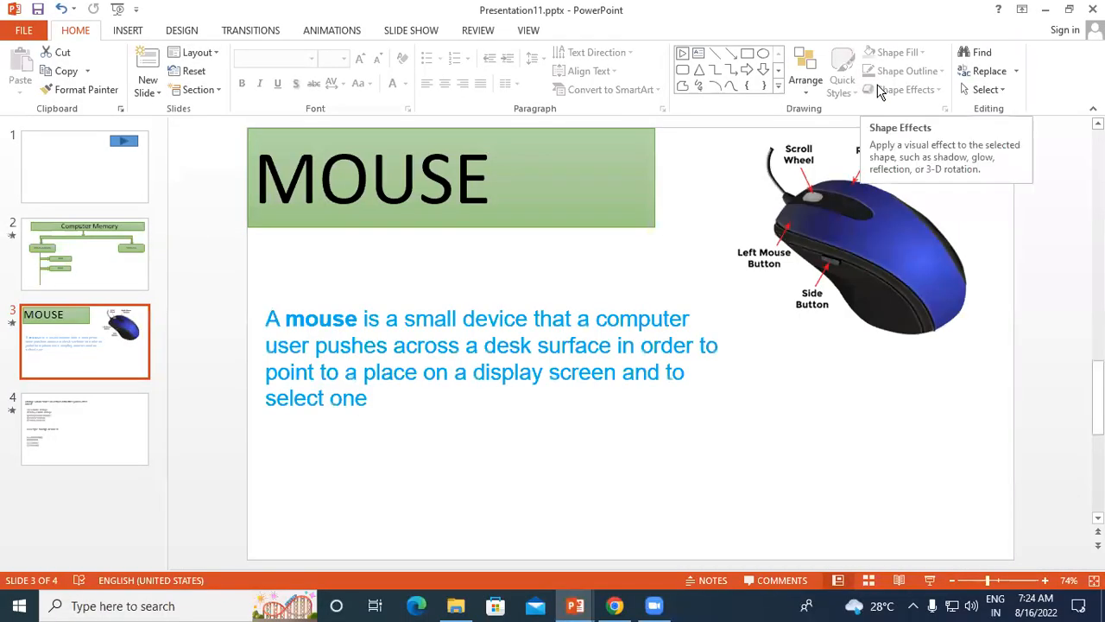
{"action": "left_click", "coordinate": [130, 173]}
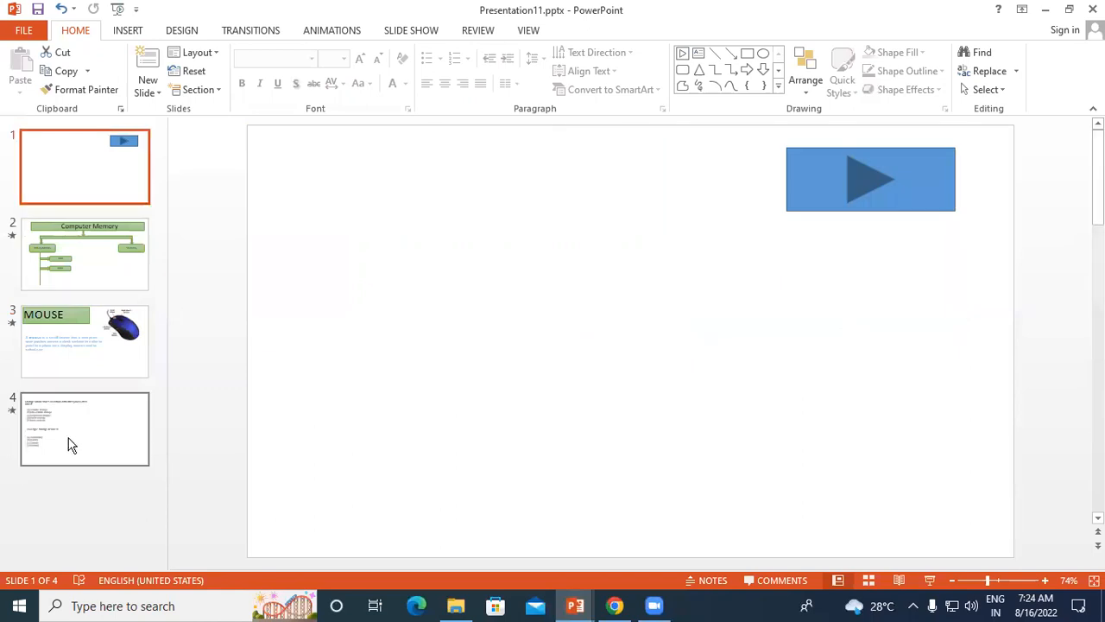
Draw a second Forward or Next action button about 1.83" by 0.68" in the lower-left corner of slide 1.
{"action": "left_click", "coordinate": [821, 177]}
{"action": "left_click", "coordinate": [772, 237]}
{"action": "left_click", "coordinate": [120, 32]}
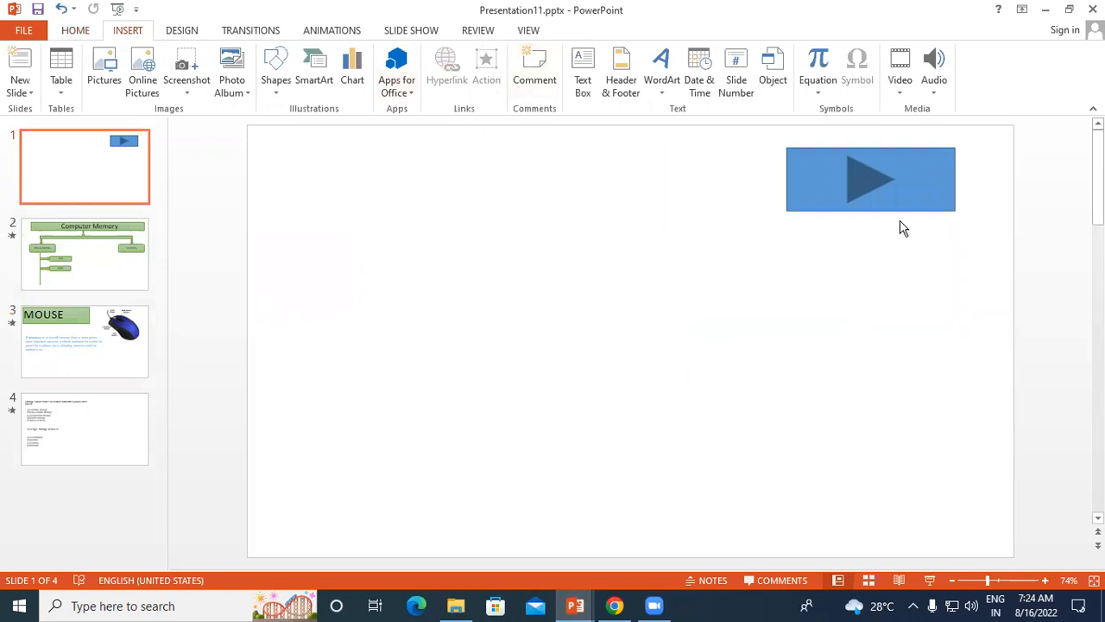
{"action": "left_click", "coordinate": [942, 190]}
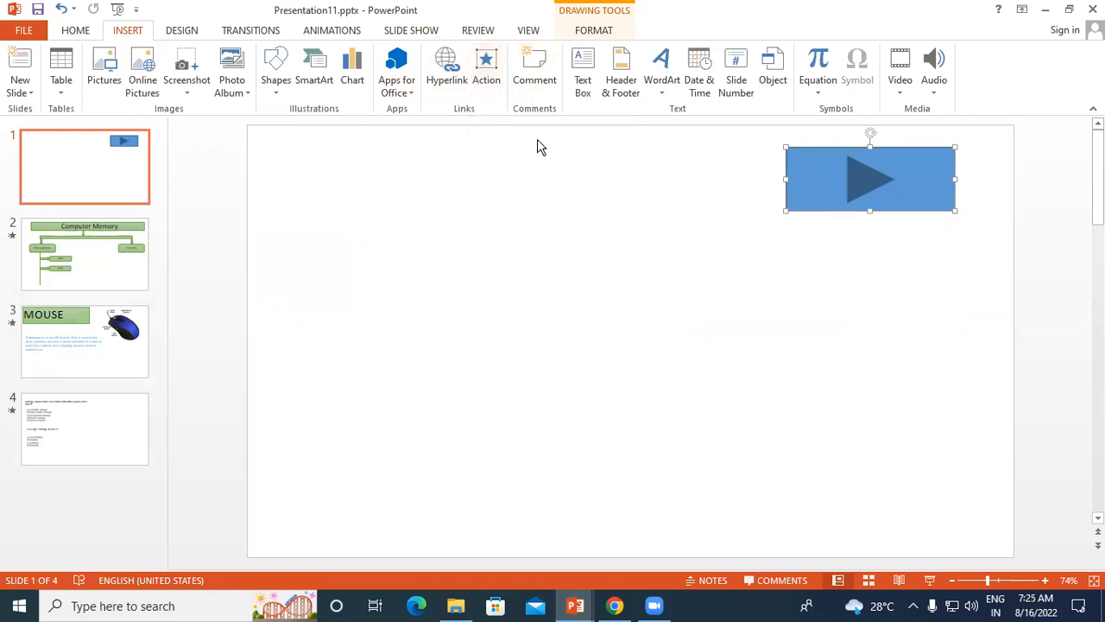
{"action": "left_click", "coordinate": [619, 418]}
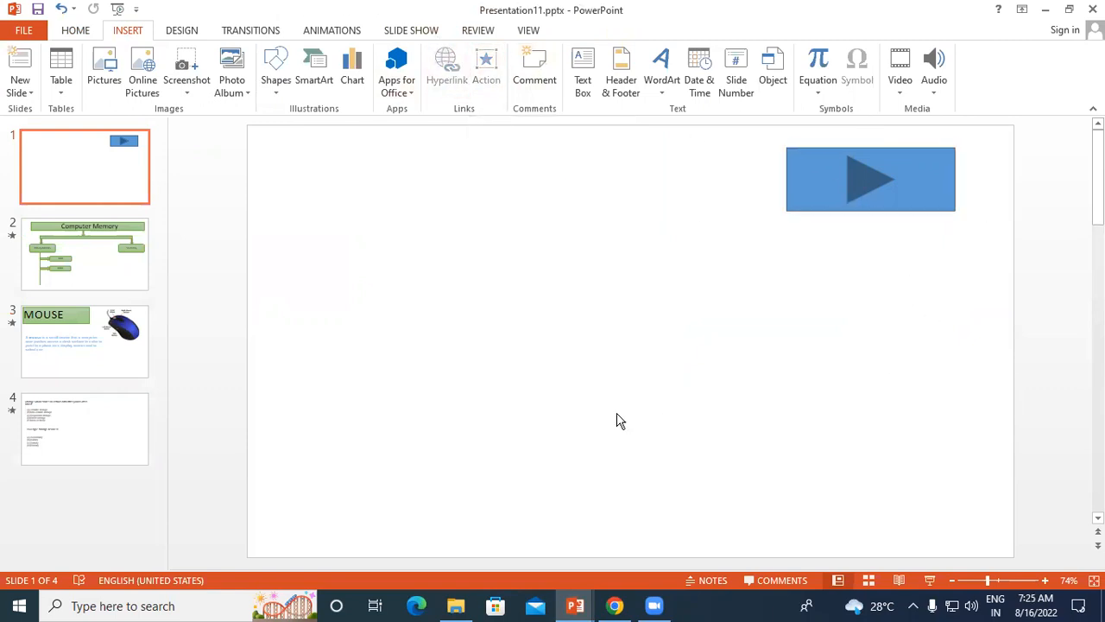
{"action": "left_click", "coordinate": [276, 84]}
{"action": "scroll", "coordinate": [461, 156], "scroll_direction": "down", "scroll_amount": 3}
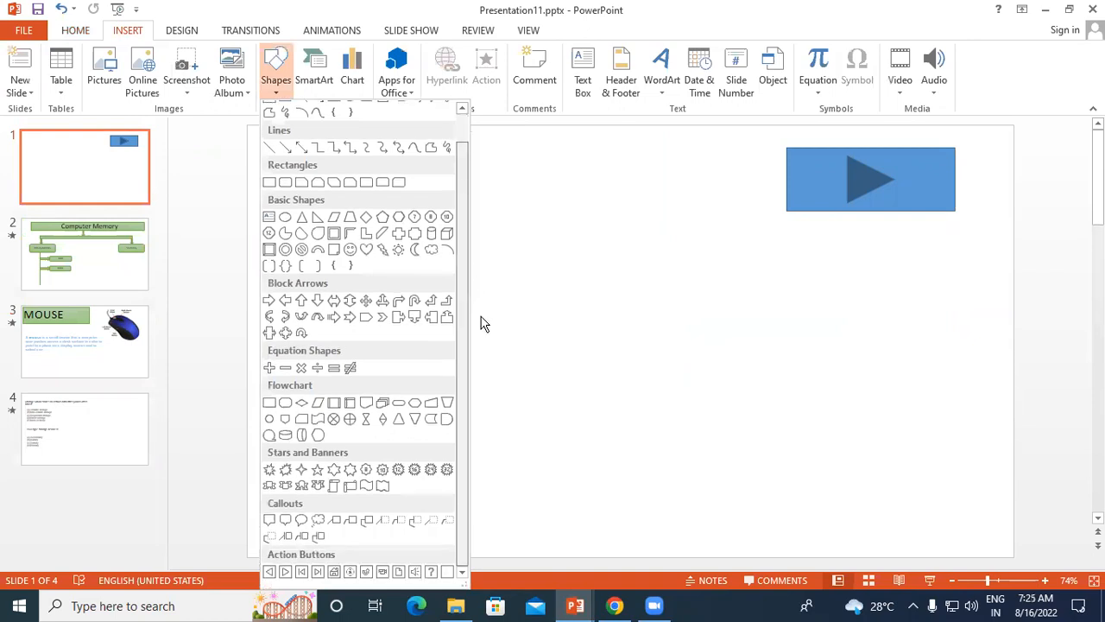
{"action": "left_click", "coordinate": [287, 572]}
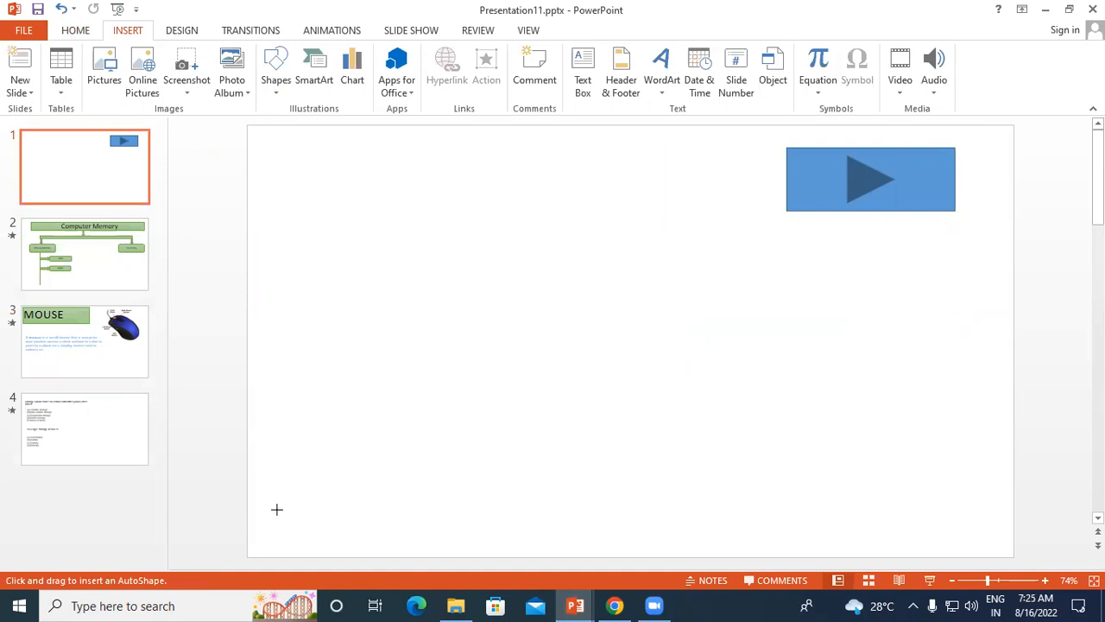
{"action": "left_click_drag", "start_coordinate": [278, 504], "coordinate": [385, 545]}
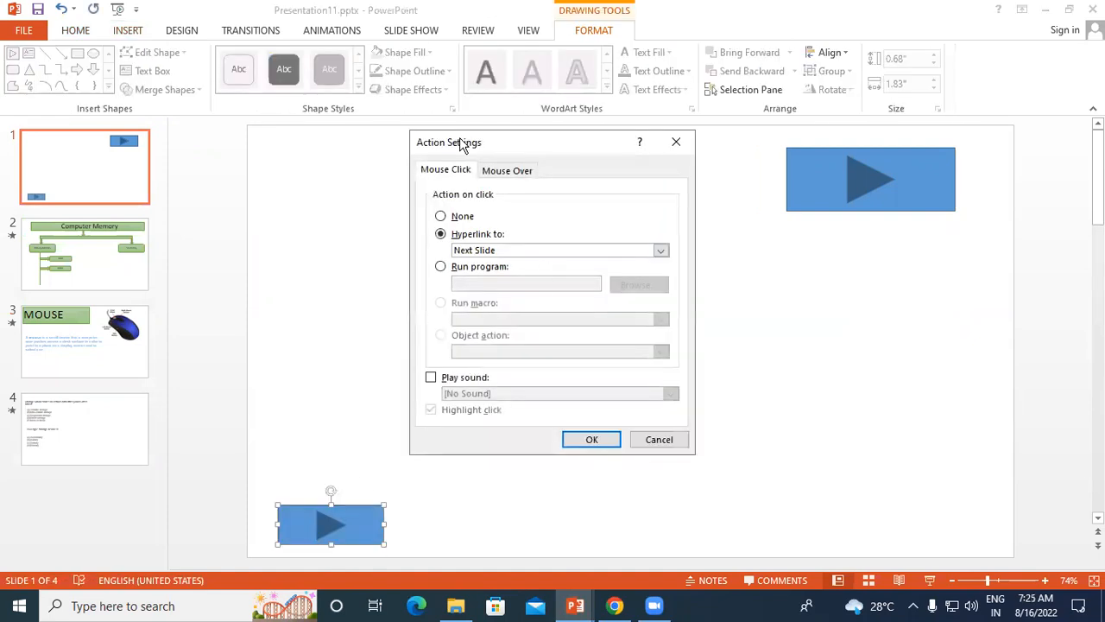
Set the lower-left action button's mouse-click hyperlink to Last Slide.
{"action": "left_click_drag", "start_coordinate": [462, 145], "coordinate": [303, 39]}
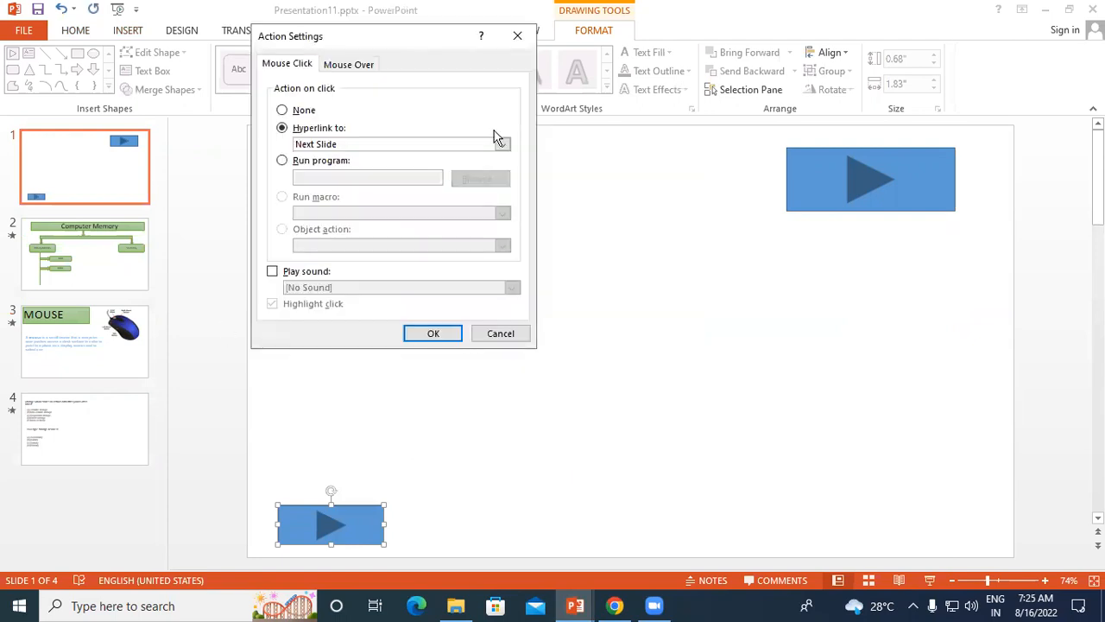
{"action": "left_click", "coordinate": [403, 144]}
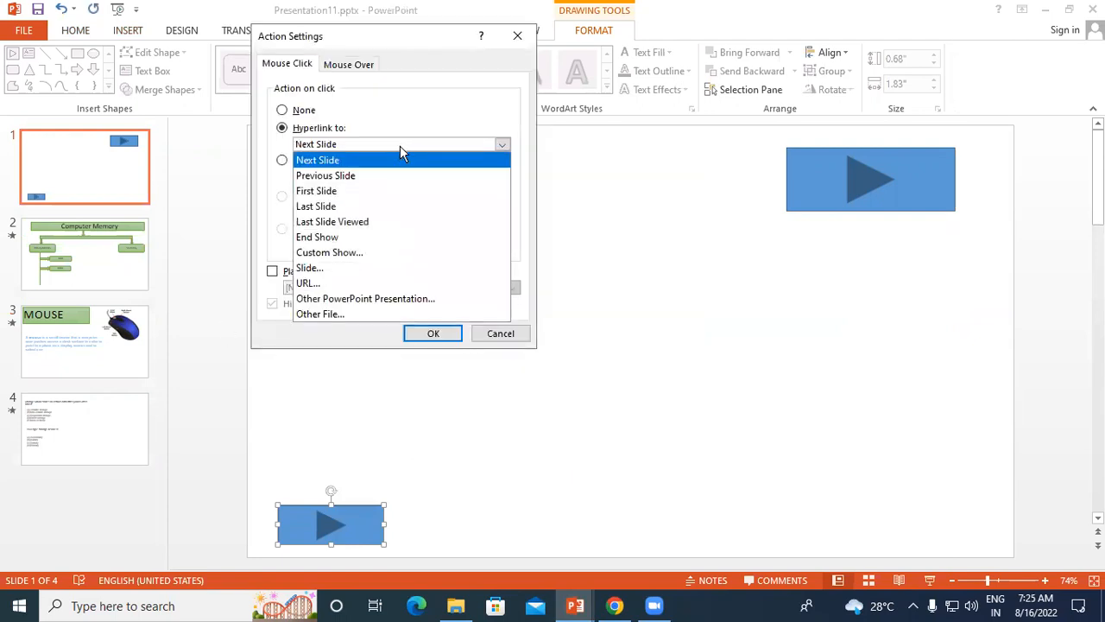
{"action": "left_click", "coordinate": [339, 211]}
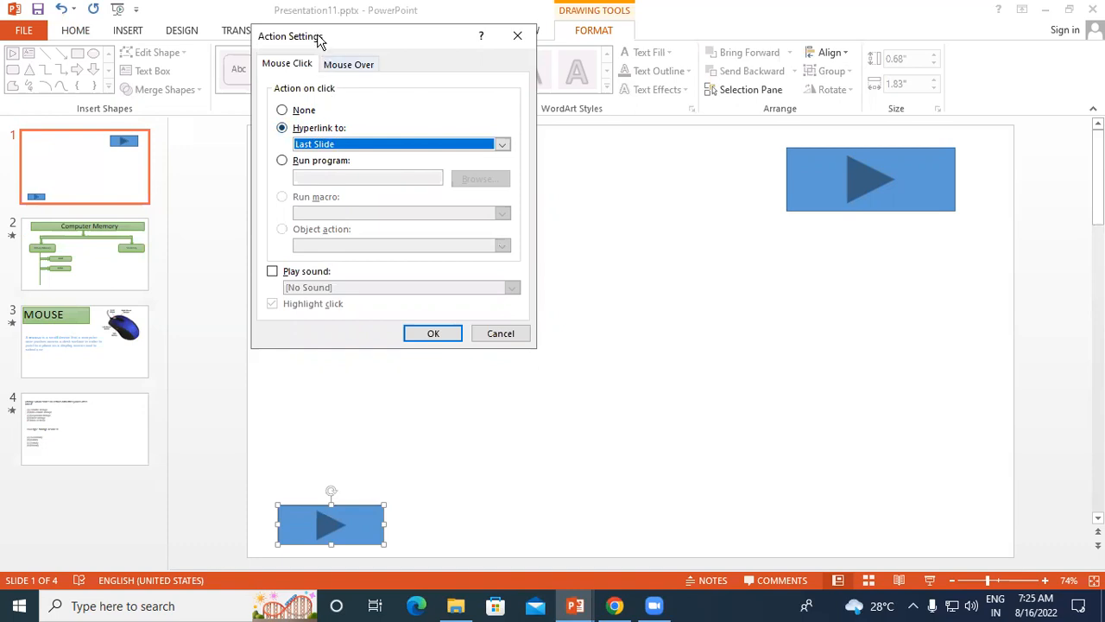
{"action": "left_click_drag", "start_coordinate": [319, 42], "coordinate": [589, 33]}
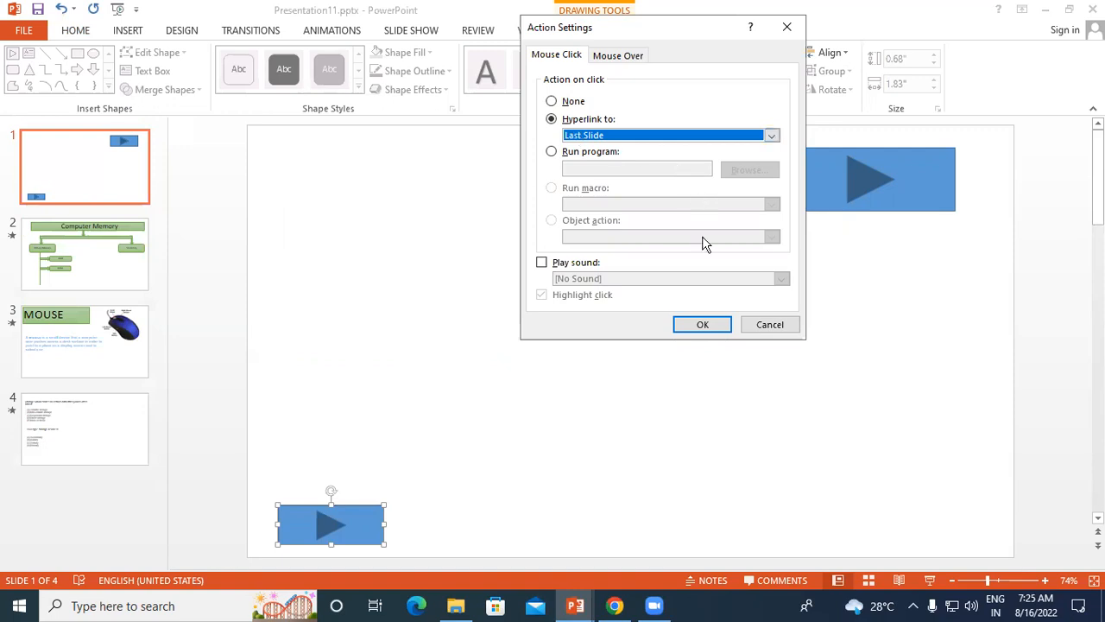
{"action": "left_click", "coordinate": [704, 324]}
{"action": "left_click", "coordinate": [25, 189]}
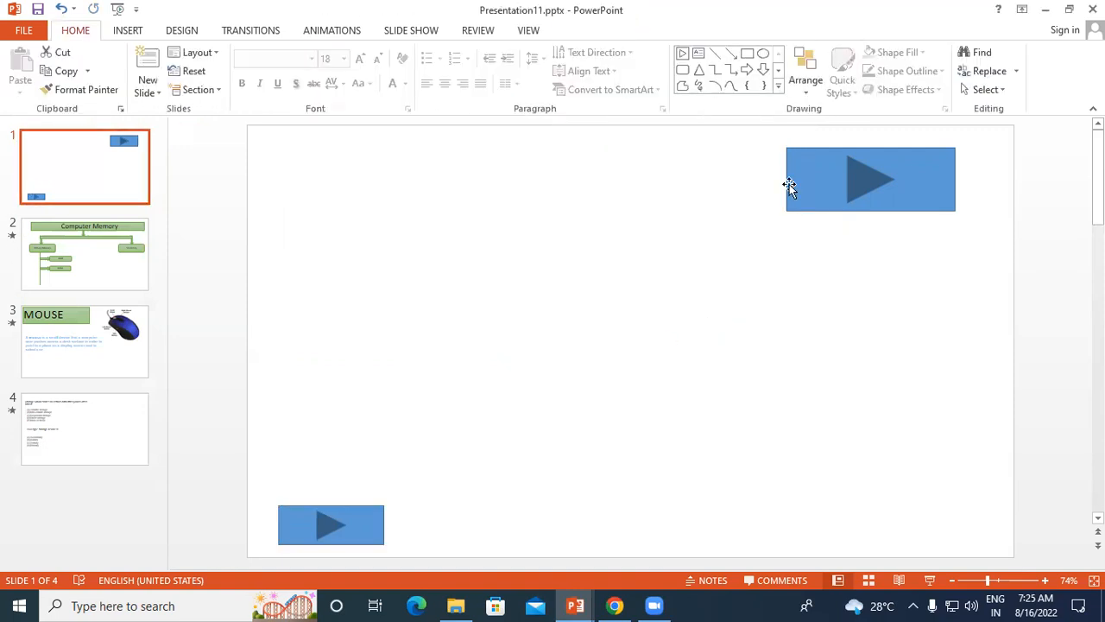
Test the upper-right action button in the slide show, and exit the show.
{"action": "key", "text": "F5"}
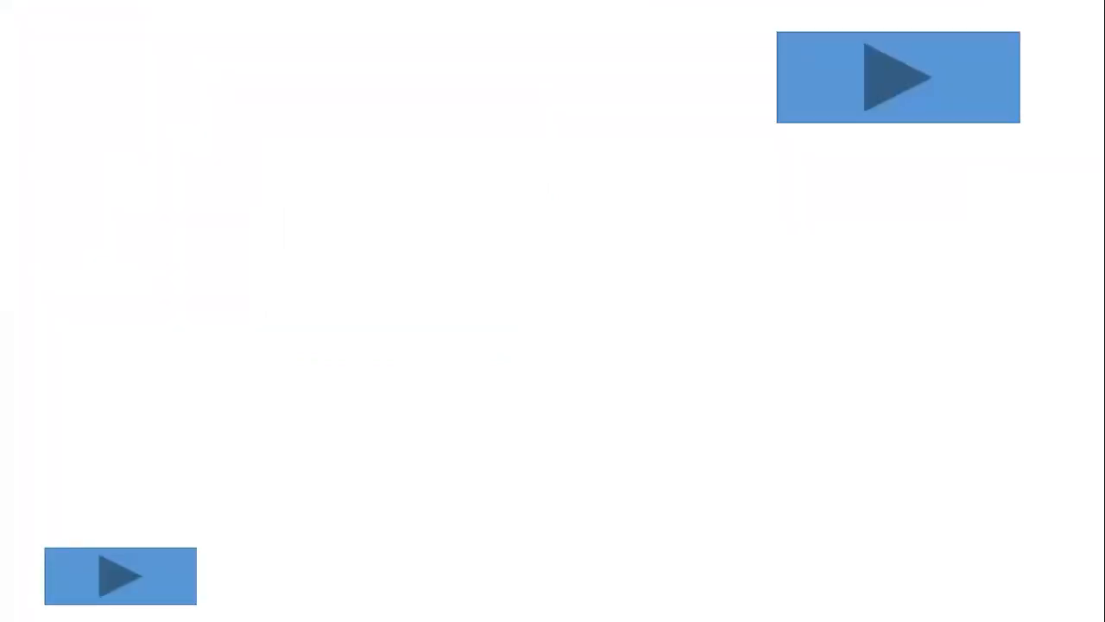
{"action": "left_click", "coordinate": [890, 82]}
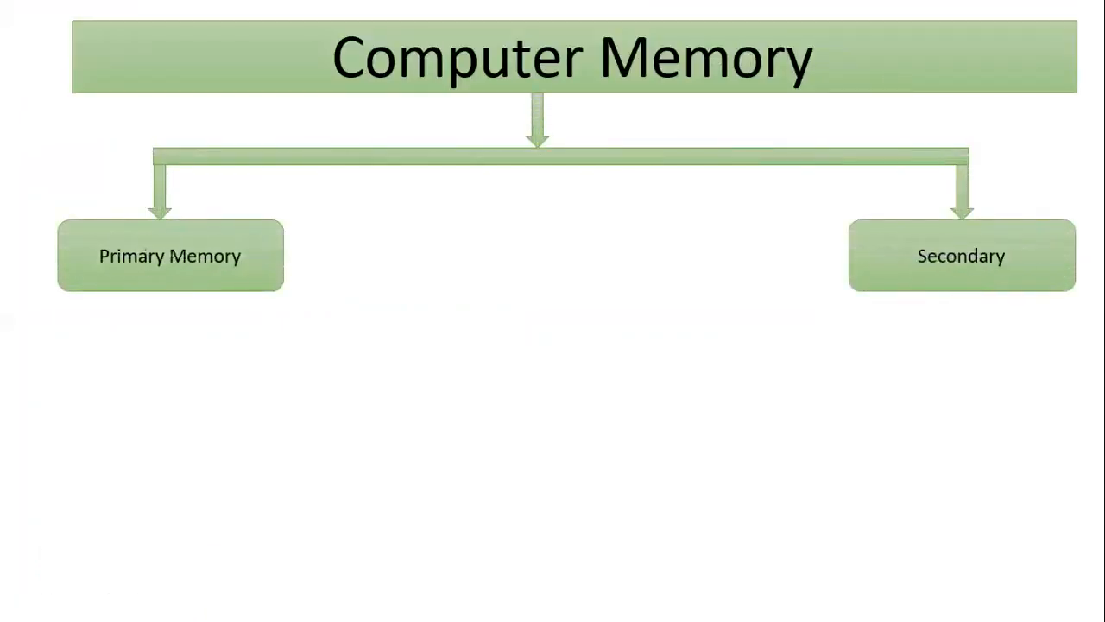
{"action": "key", "text": "Escape"}
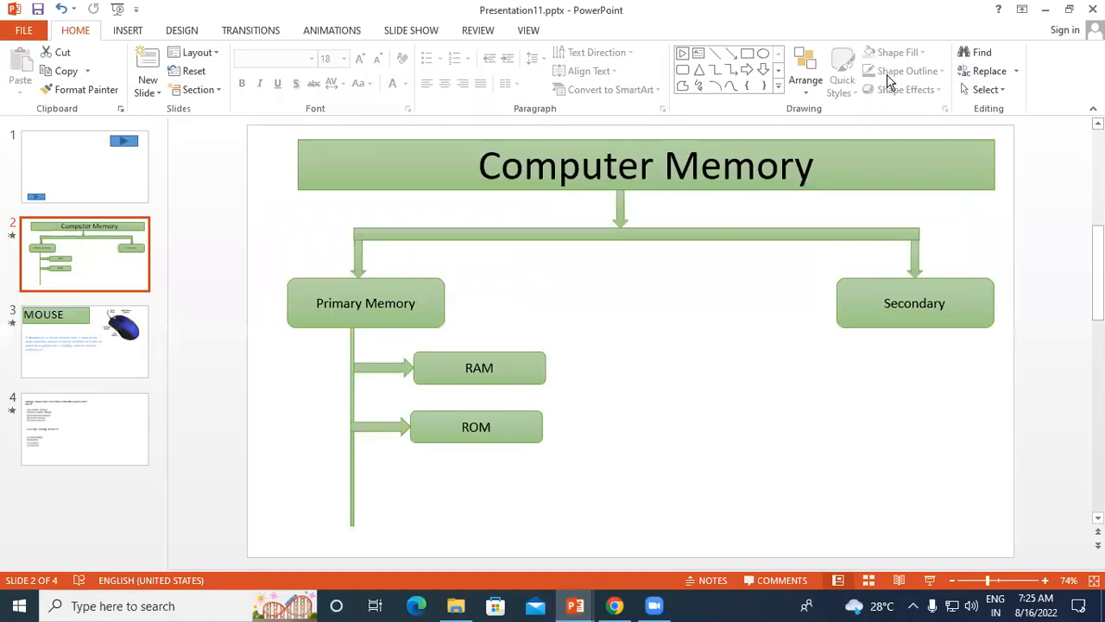
Run the slide show from slide 1, test the lower-left action button, and exit the show.
{"action": "left_click", "coordinate": [118, 192]}
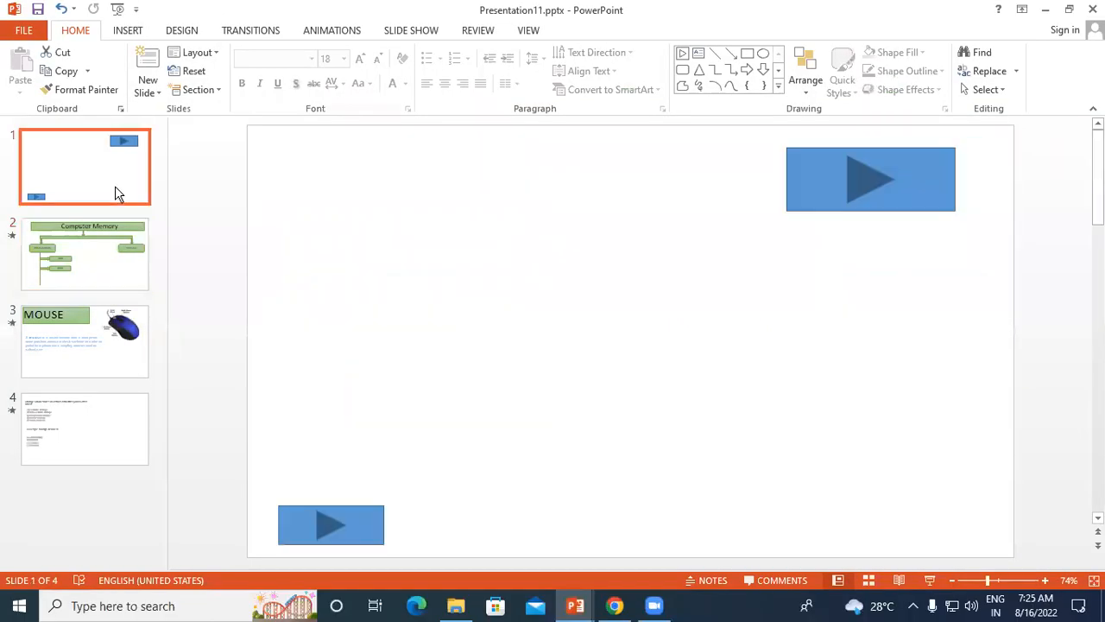
{"action": "key", "text": "F5"}
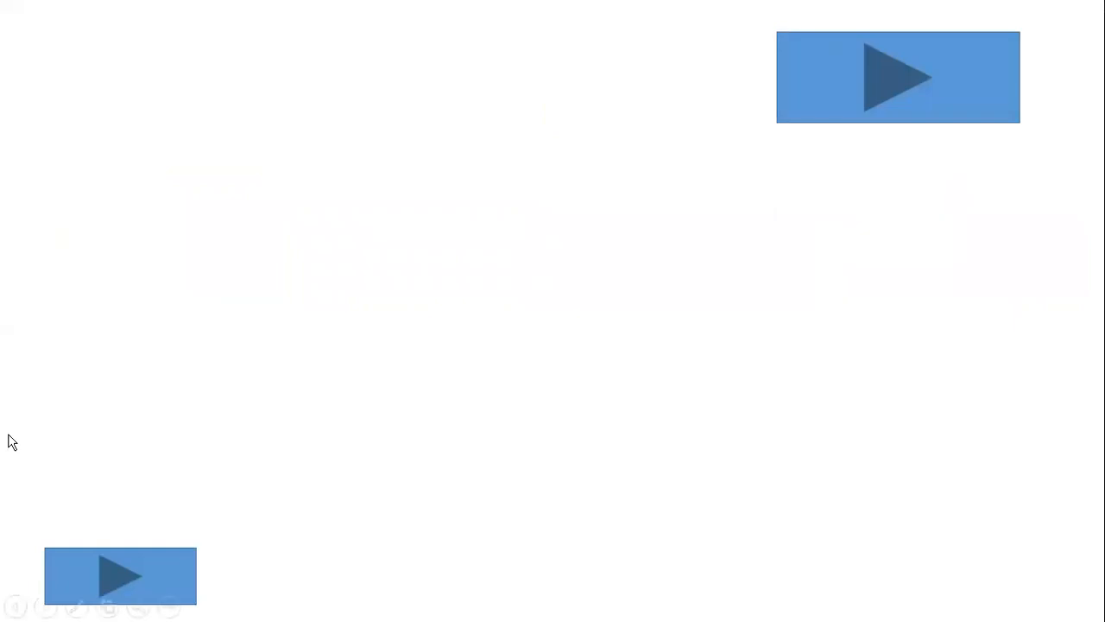
{"action": "left_click", "coordinate": [128, 579]}
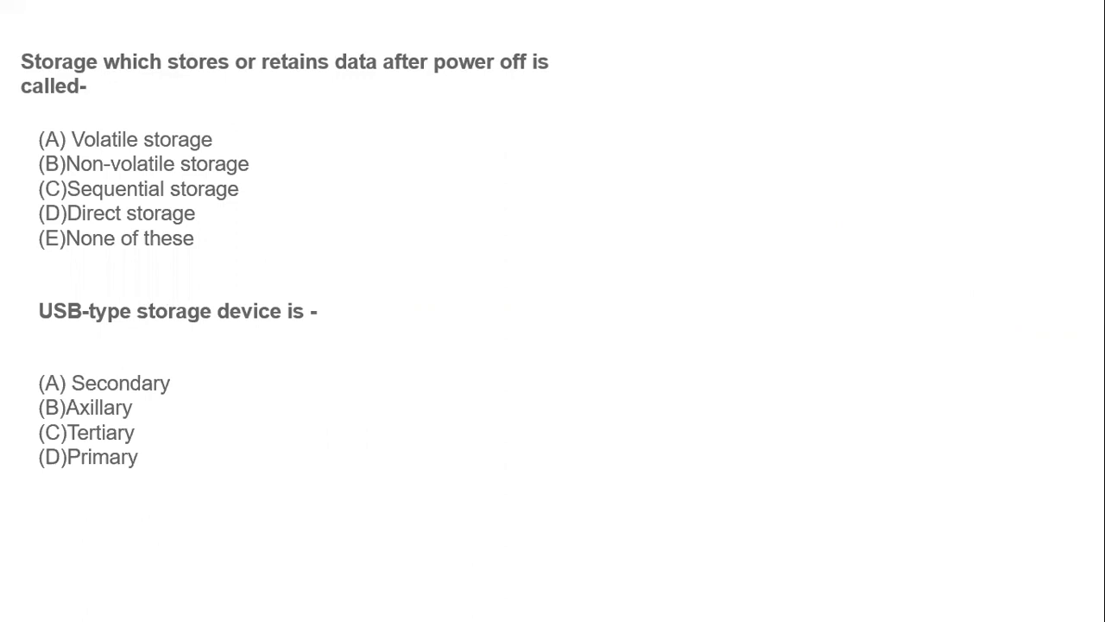
{"action": "key", "text": "Escape"}
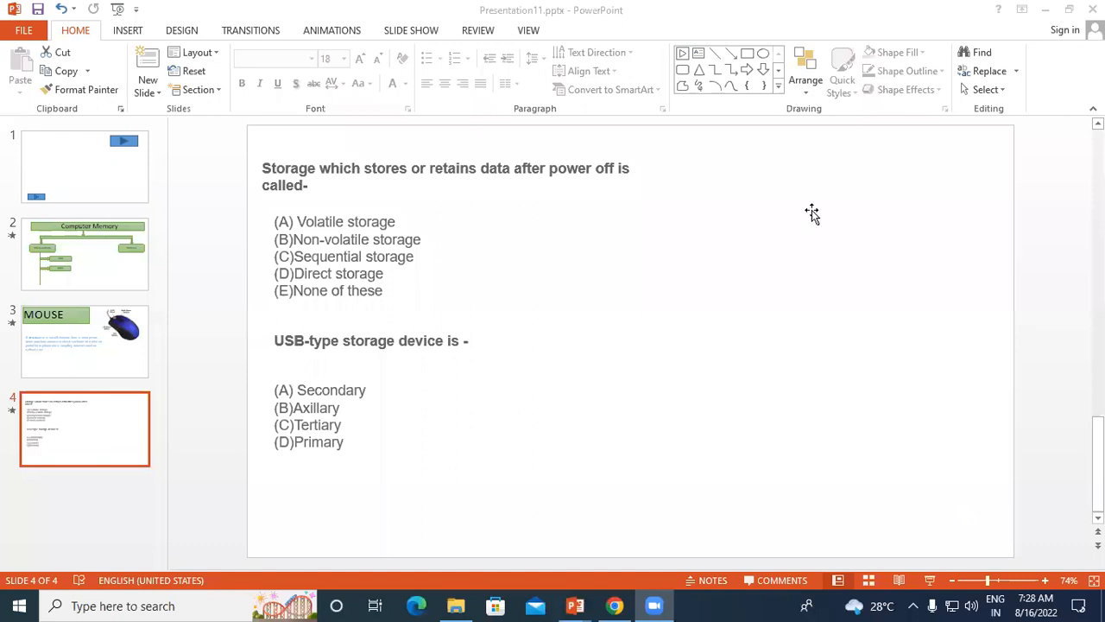
Delete both the upper-right and lower-left action buttons from slide 1.
{"action": "left_click", "coordinate": [839, 188]}
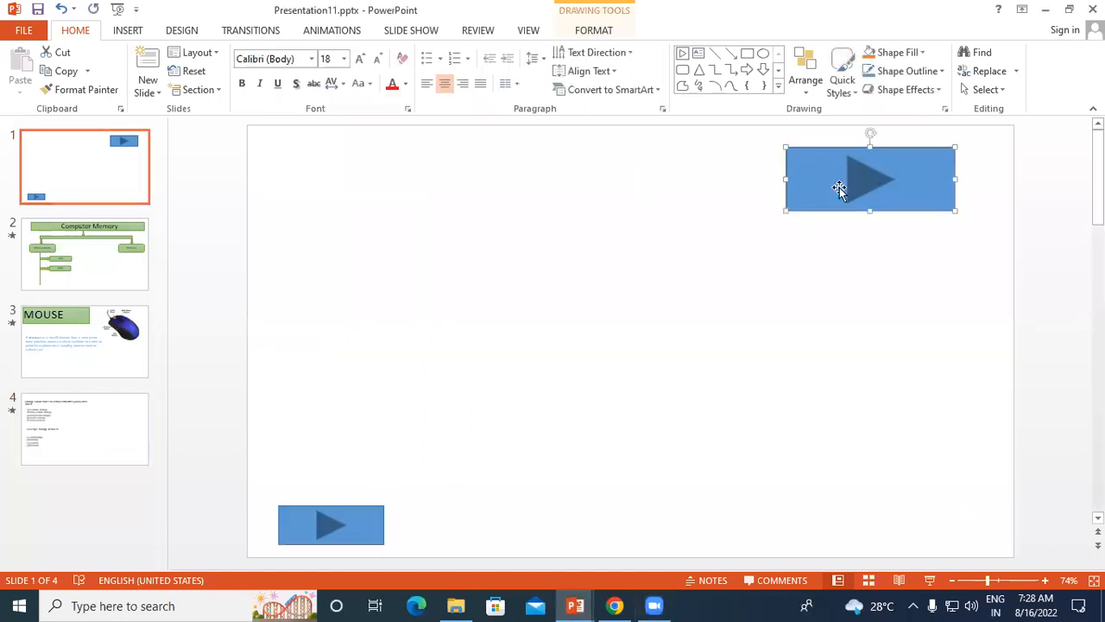
{"action": "key", "text": "Delete"}
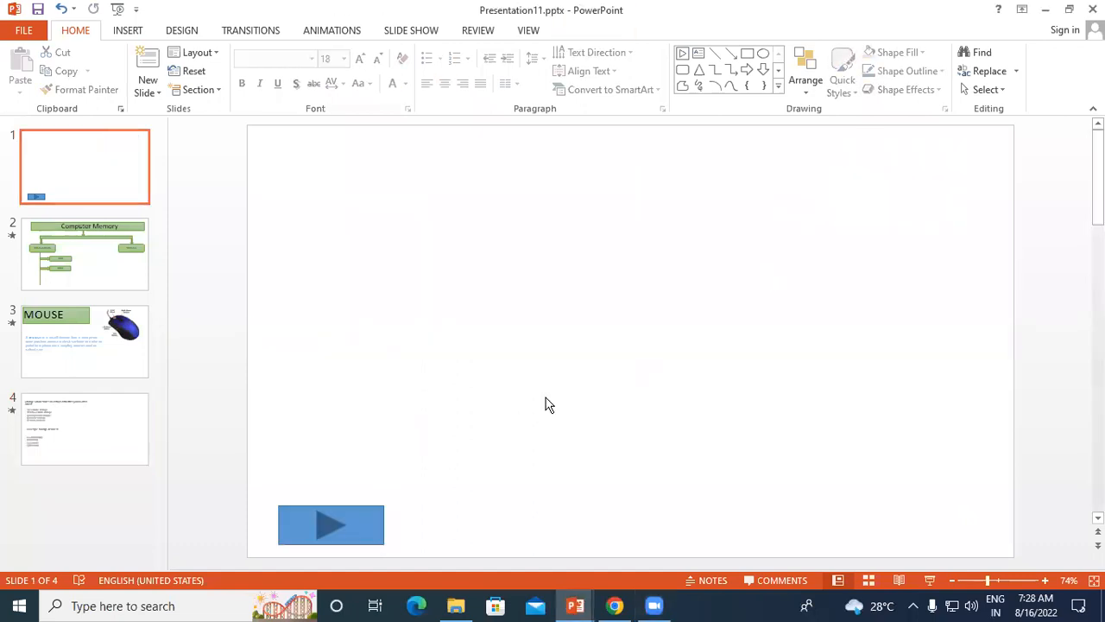
{"action": "left_click", "coordinate": [342, 523]}
{"action": "key", "text": "Delete"}
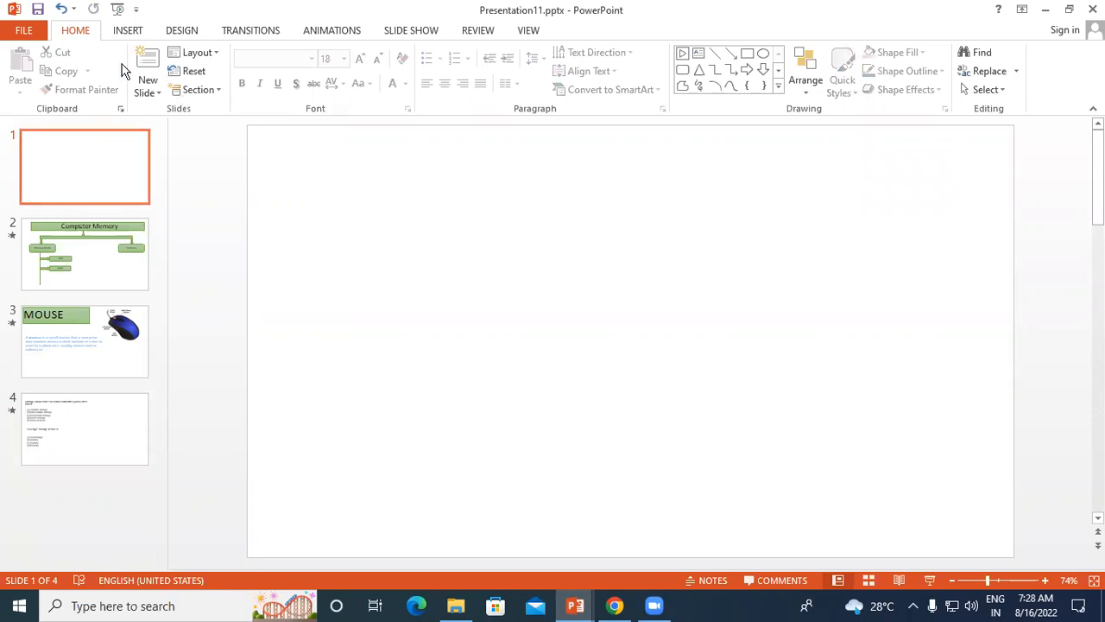
Draw a Forward or Next action button about 1.58" by 0.79" in the upper-left corner of slide 1.
{"action": "left_click", "coordinate": [128, 31]}
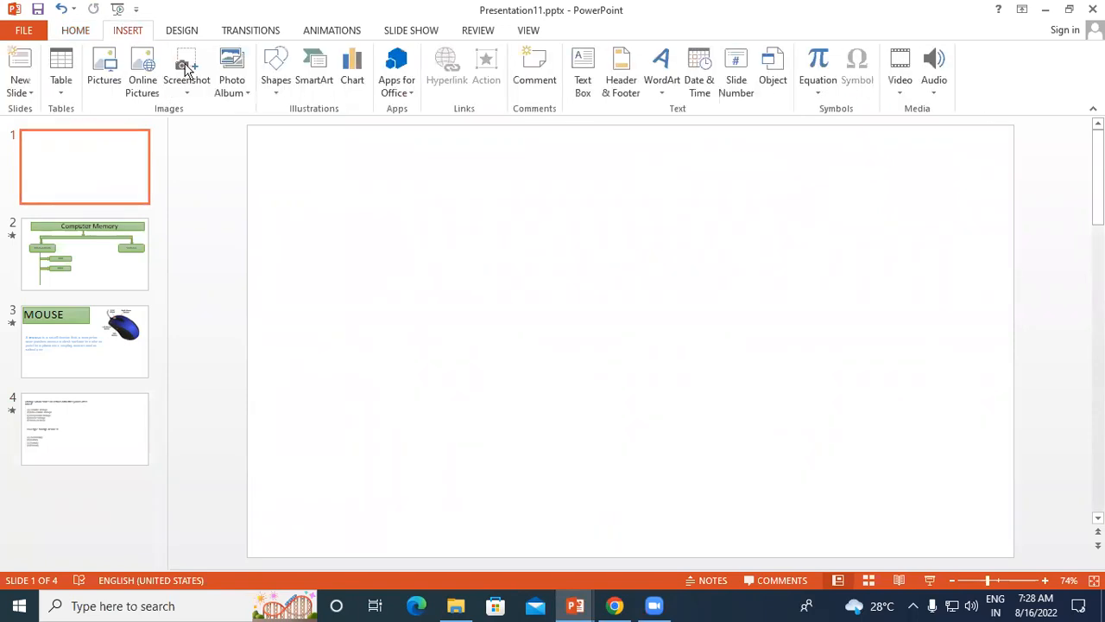
{"action": "left_click", "coordinate": [264, 91]}
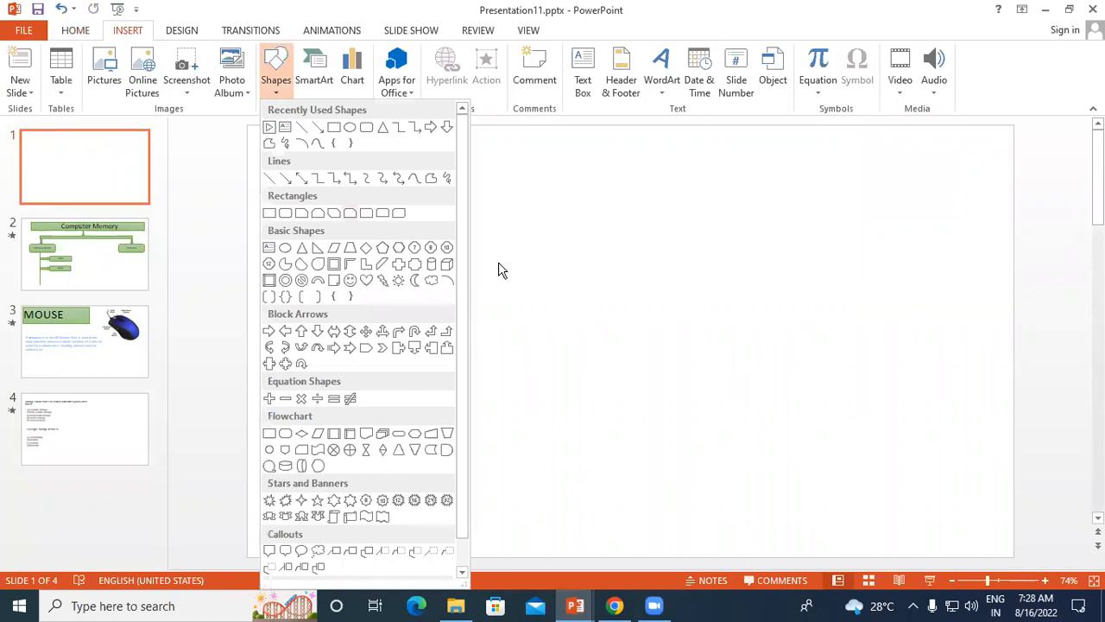
{"action": "scroll", "coordinate": [465, 216], "scroll_direction": "down", "scroll_amount": 1}
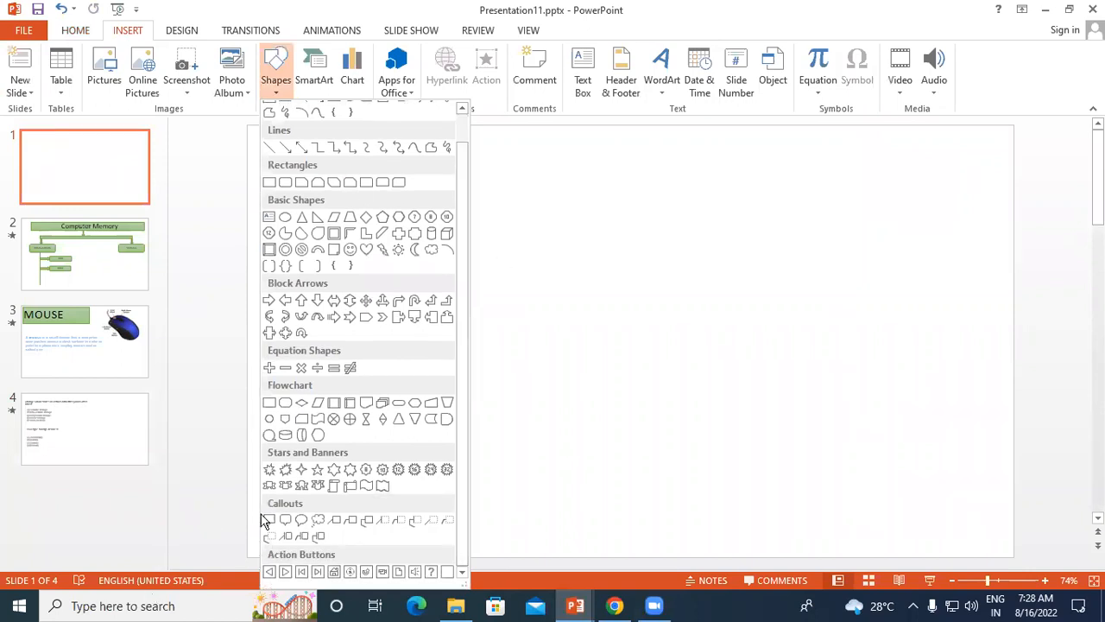
{"action": "left_click", "coordinate": [286, 574]}
{"action": "left_click_drag", "start_coordinate": [266, 147], "coordinate": [353, 191]}
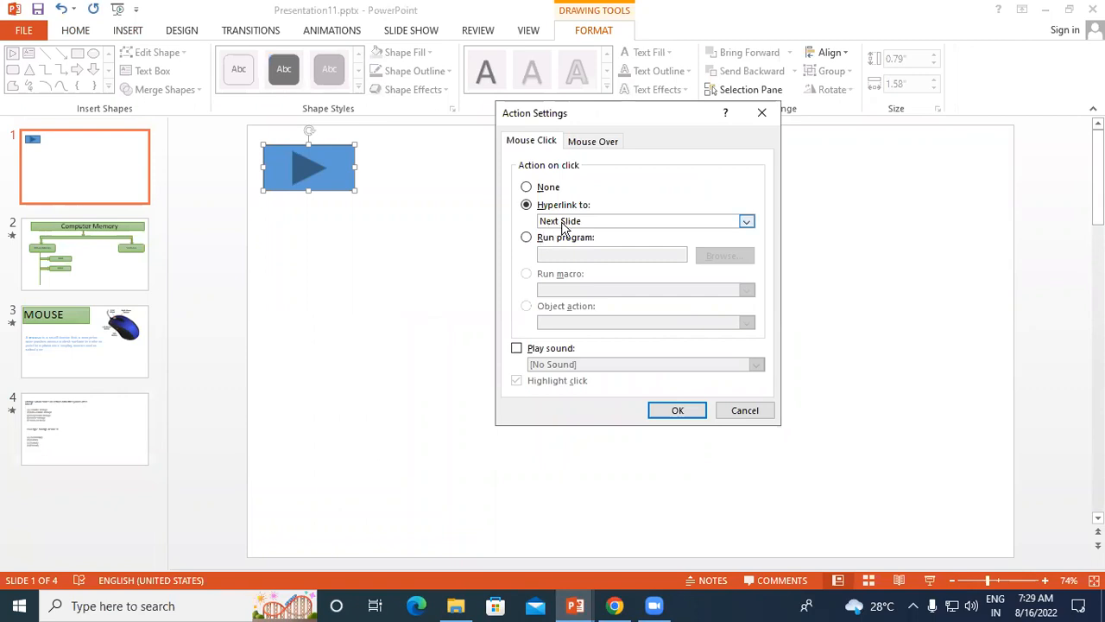
Accept Next Slide as the new action button's mouse-click hyperlink and label the button "COMPUTER MEMORY".
{"action": "left_click", "coordinate": [683, 413]}
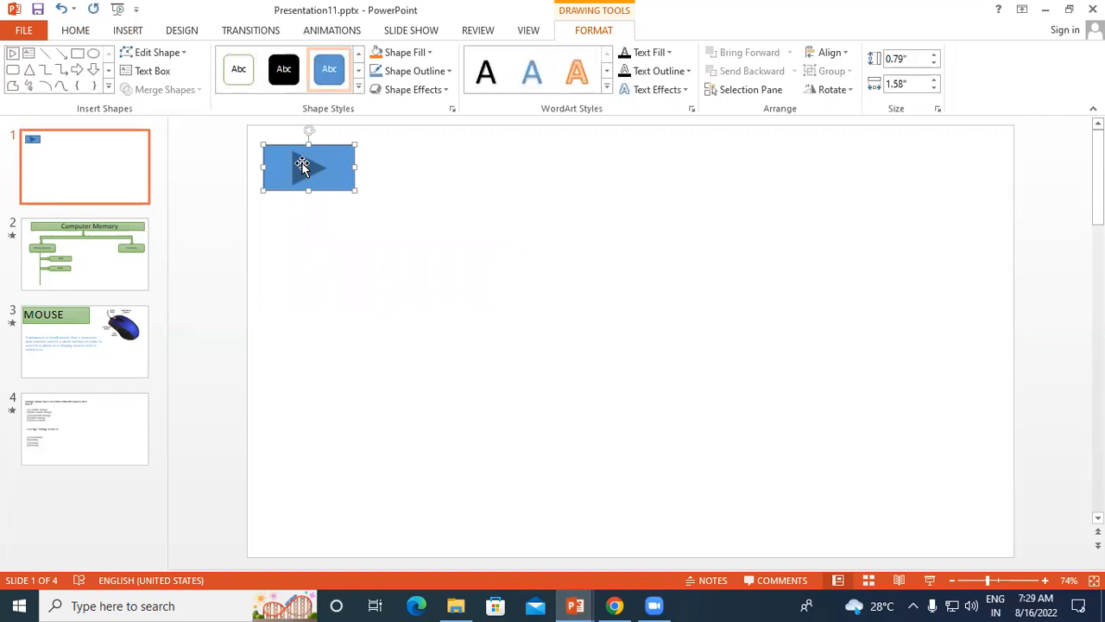
{"action": "type", "text": "cOMPUTER MEMORY"}
{"action": "left_click", "coordinate": [496, 229]}
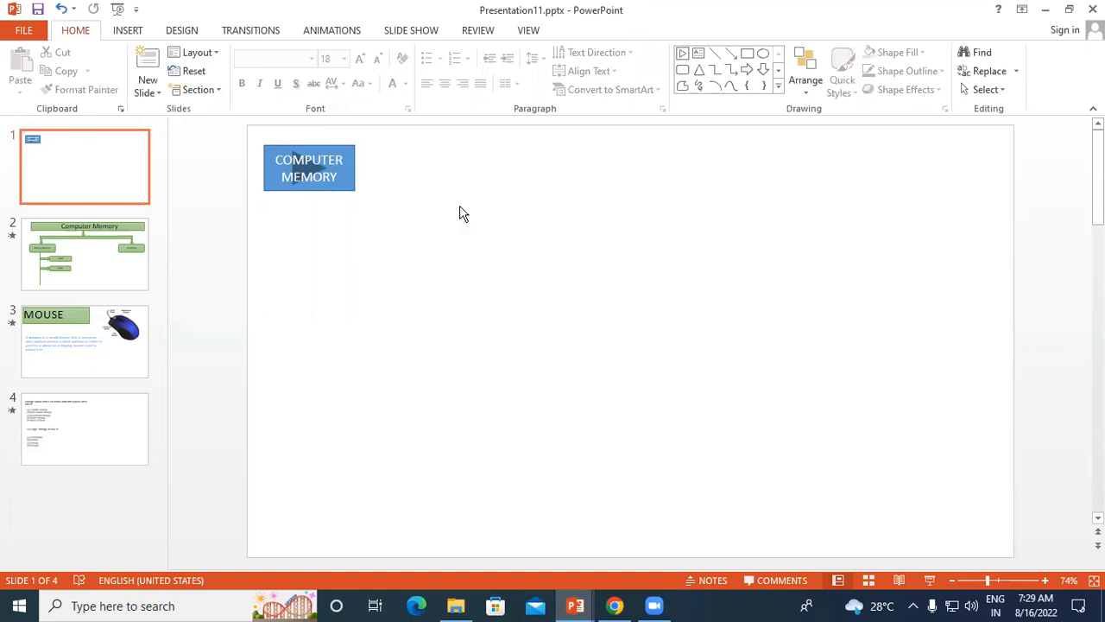
Draw another Forward or Next action button about 1.58" by 0.86" directly below the COMPUTER MEMORY button.
{"action": "left_click", "coordinate": [130, 33]}
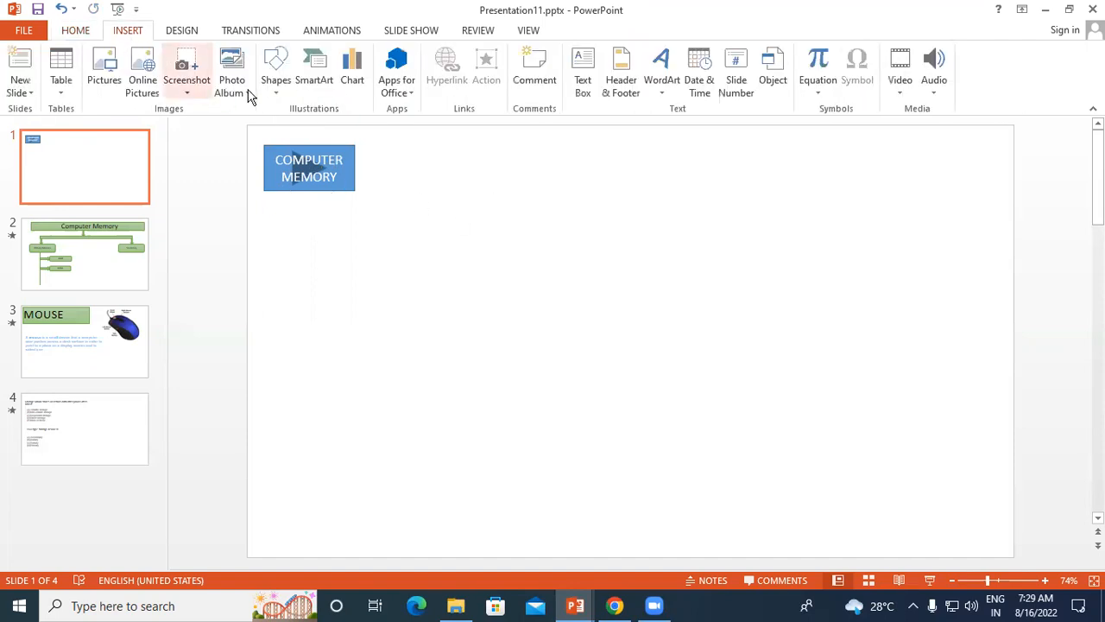
{"action": "left_click", "coordinate": [279, 99]}
{"action": "scroll", "coordinate": [289, 544], "scroll_direction": "down", "scroll_amount": 1}
{"action": "scroll", "coordinate": [288, 549], "scroll_direction": "up", "scroll_amount": 1}
{"action": "scroll", "coordinate": [289, 566], "scroll_direction": "down", "scroll_amount": 1}
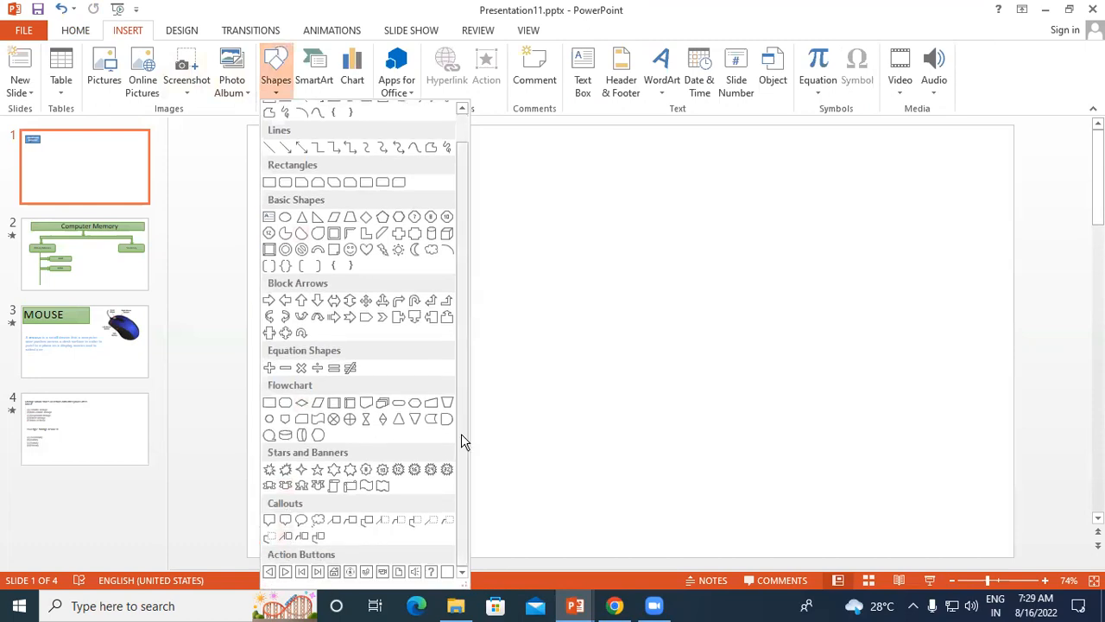
{"action": "left_click", "coordinate": [285, 571]}
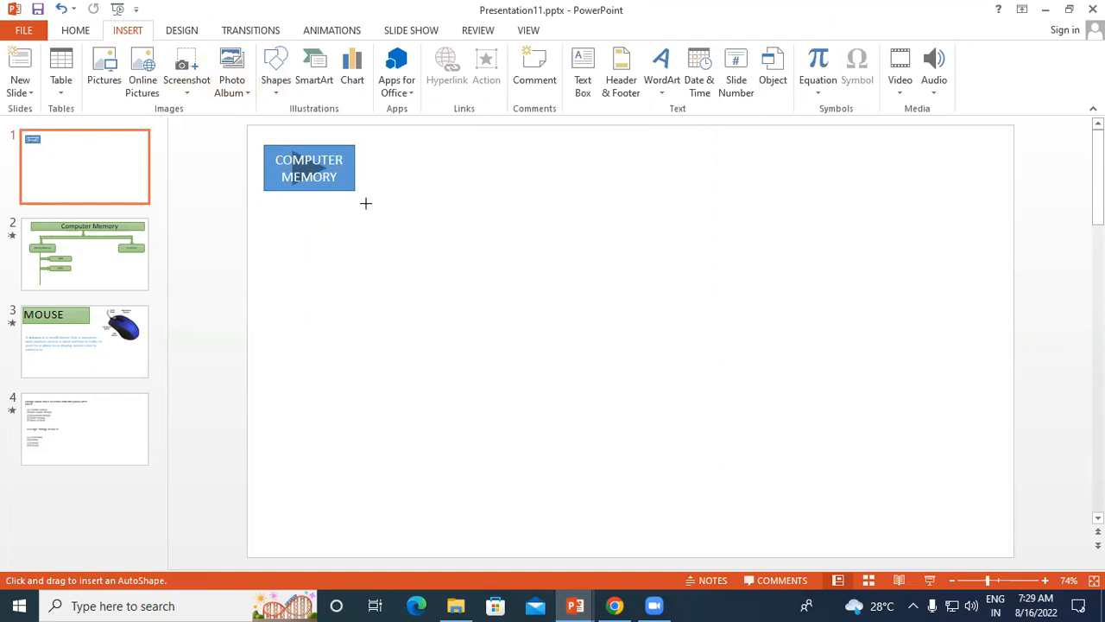
{"action": "mouse_move", "coordinate": [264, 229]}
{"action": "left_mouse_down"}
{"action": "mouse_move", "coordinate": [337, 257]}
{"action": "mouse_move", "coordinate": [355, 277]}
{"action": "left_mouse_up"}
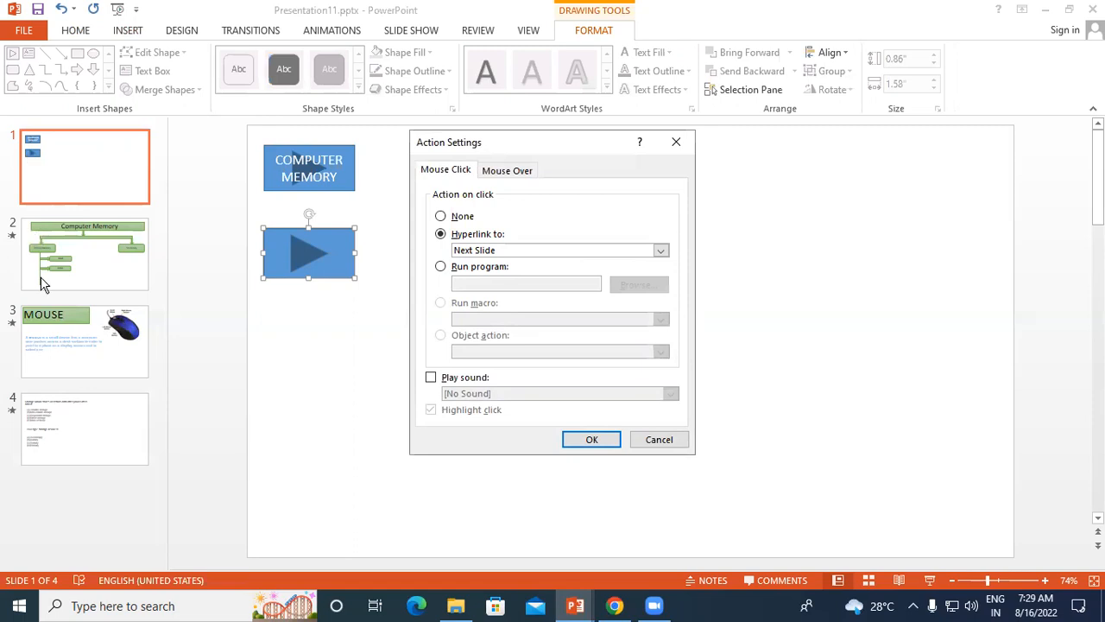
Set the lower action button's mouse-click hyperlink to Last Slide and label the button "MCQ".
{"action": "left_click", "coordinate": [474, 251]}
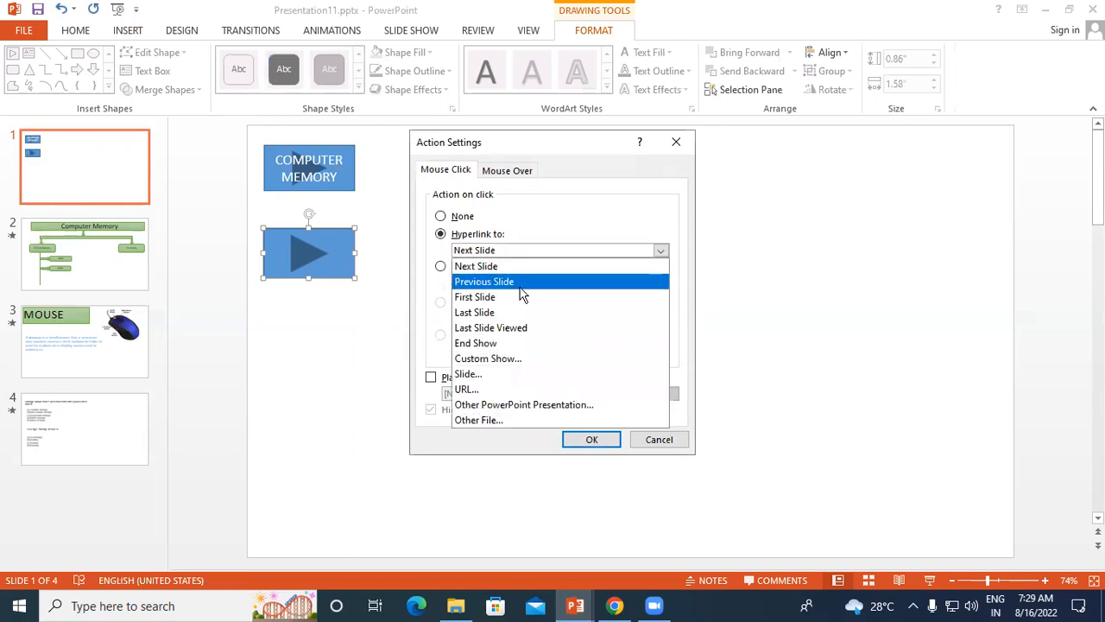
{"action": "left_click", "coordinate": [477, 320]}
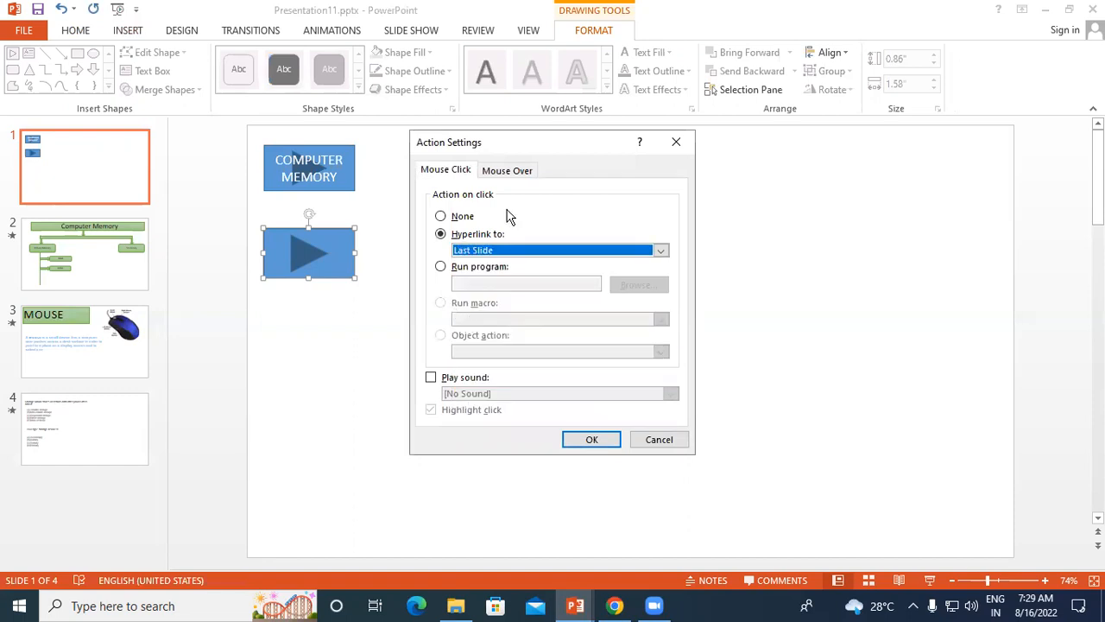
{"action": "left_click", "coordinate": [591, 439]}
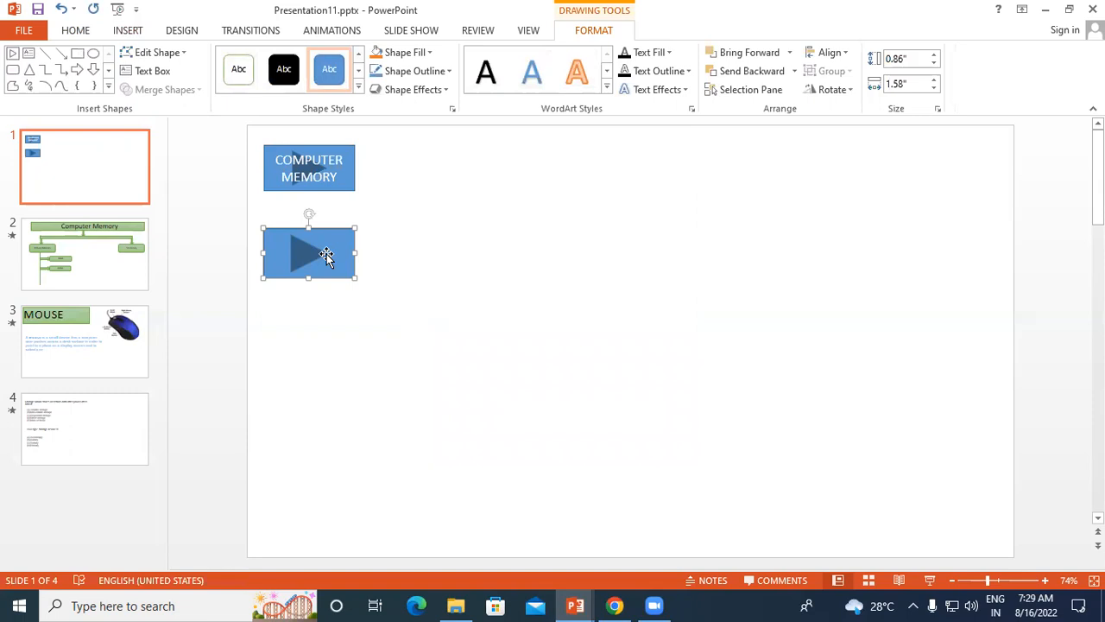
{"action": "type", "text": "MCQ"}
{"action": "left_click", "coordinate": [698, 315]}
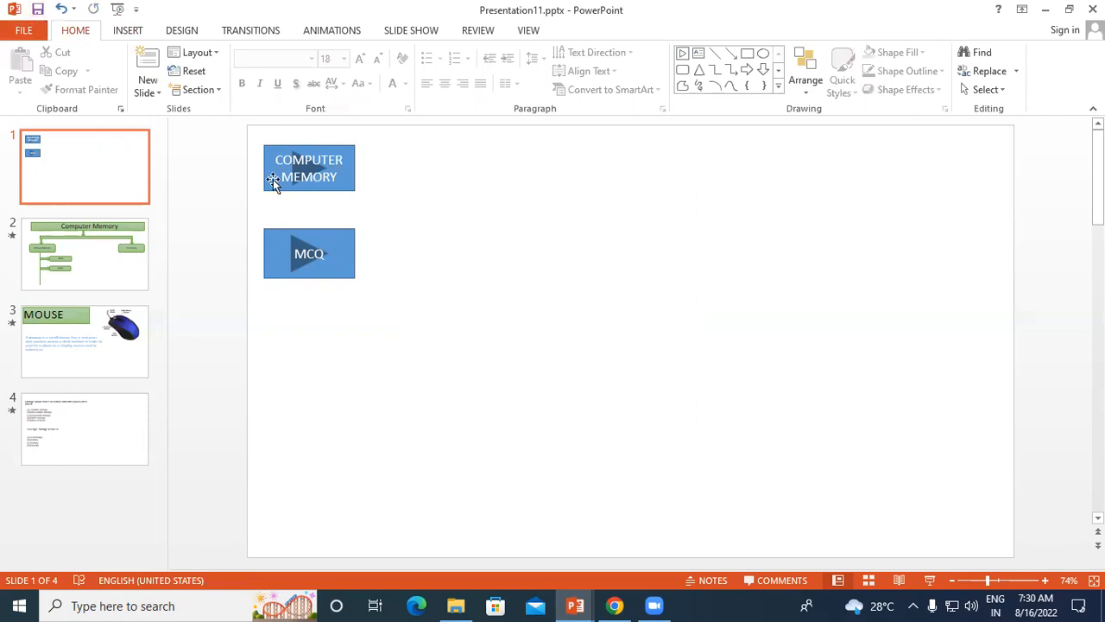
Run the slide show from slide 1 to test the labelled action buttons.
{"action": "left_click", "coordinate": [77, 156]}
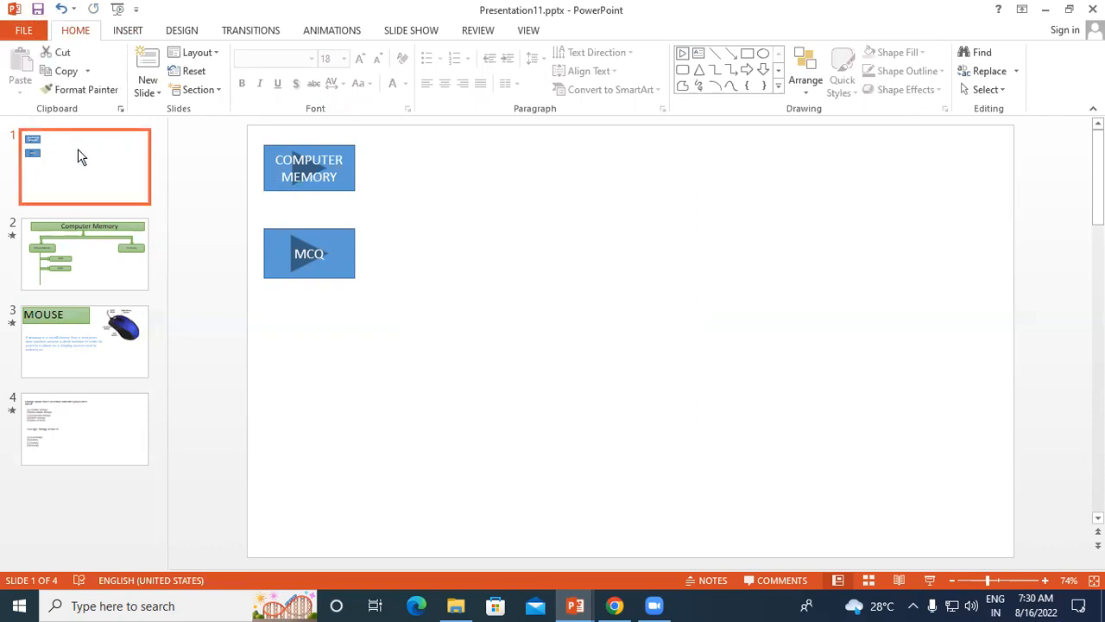
{"action": "key", "text": "F5"}
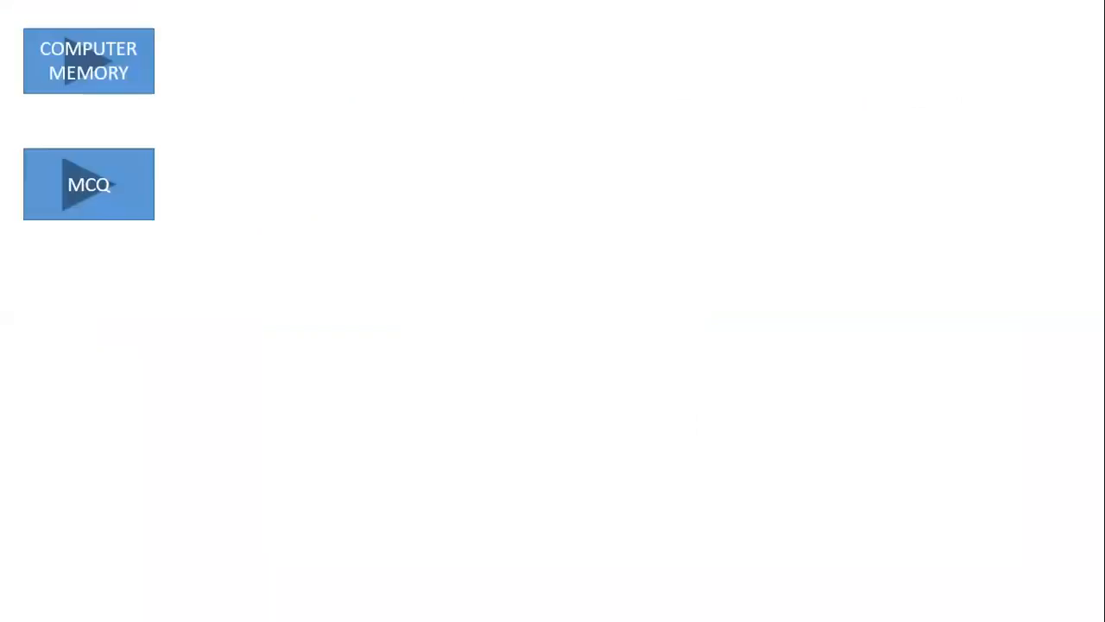